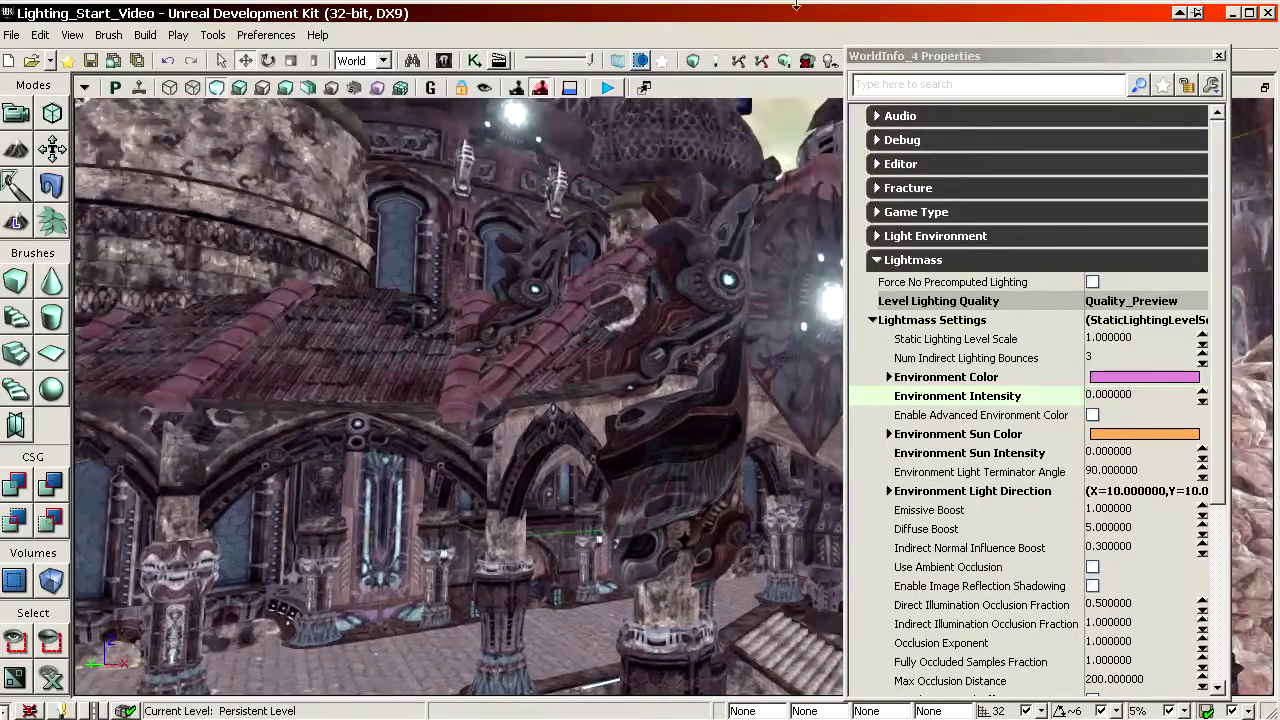
- Build the level's lighting at Preview quality for BSP and static meshes with Lightmass off
left_click(715, 61)
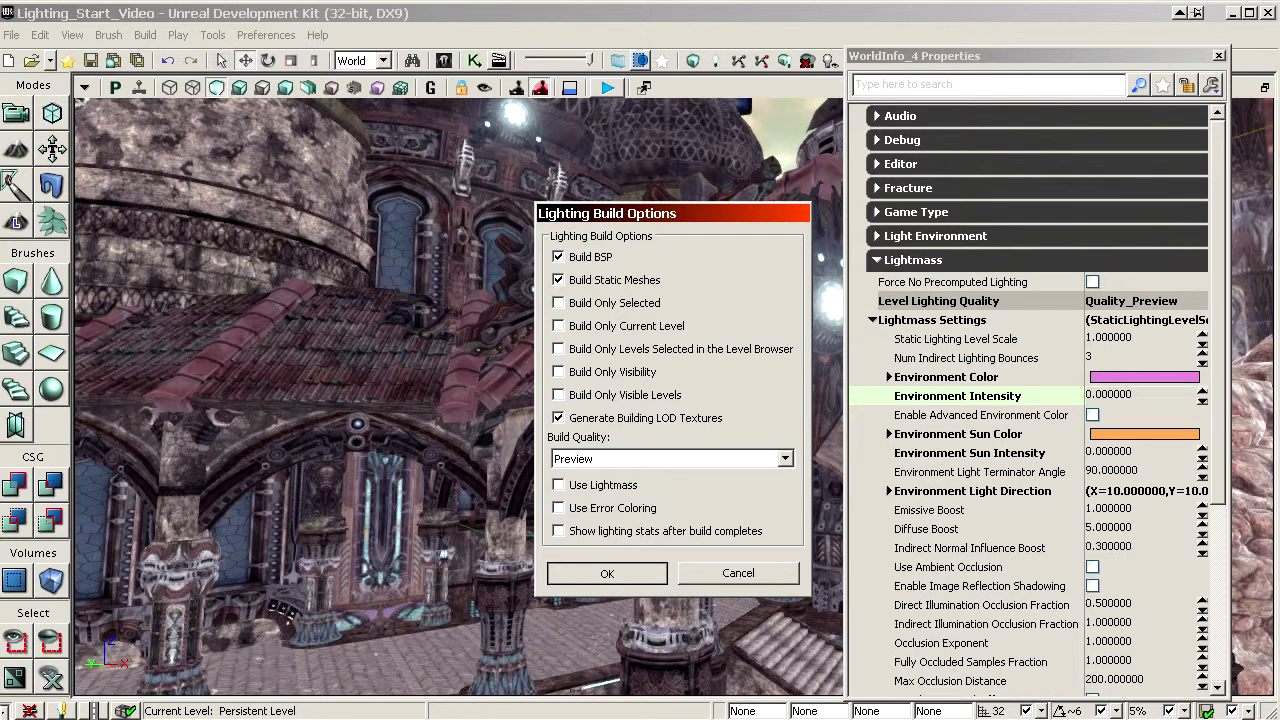
key("Return")
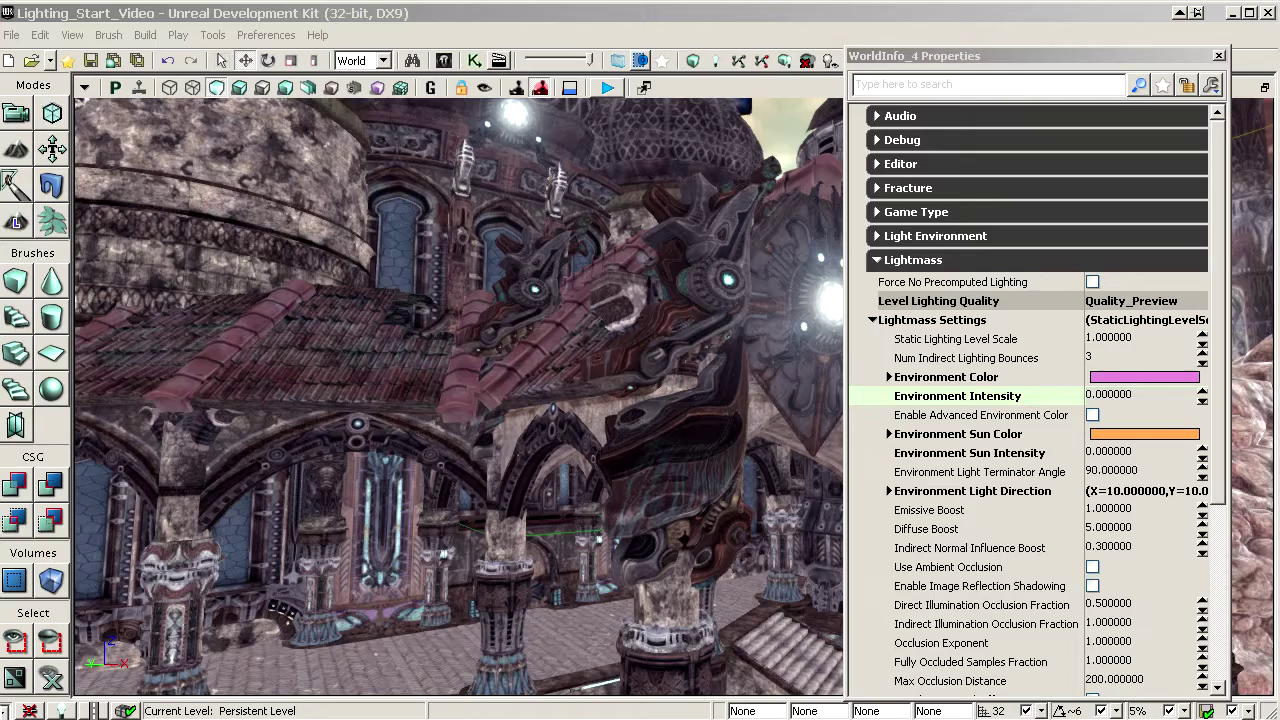
right_click_drag(628, 416, 621, 446)
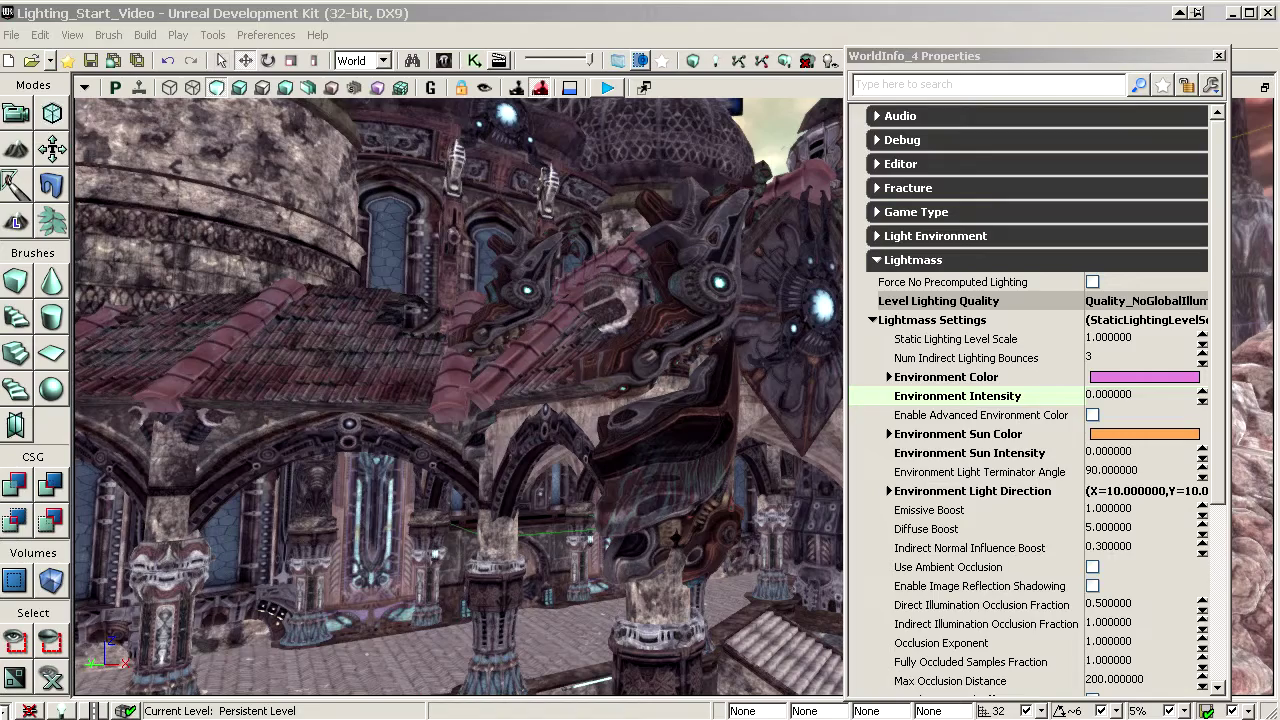
right_click_drag(661, 481, 580, 485)
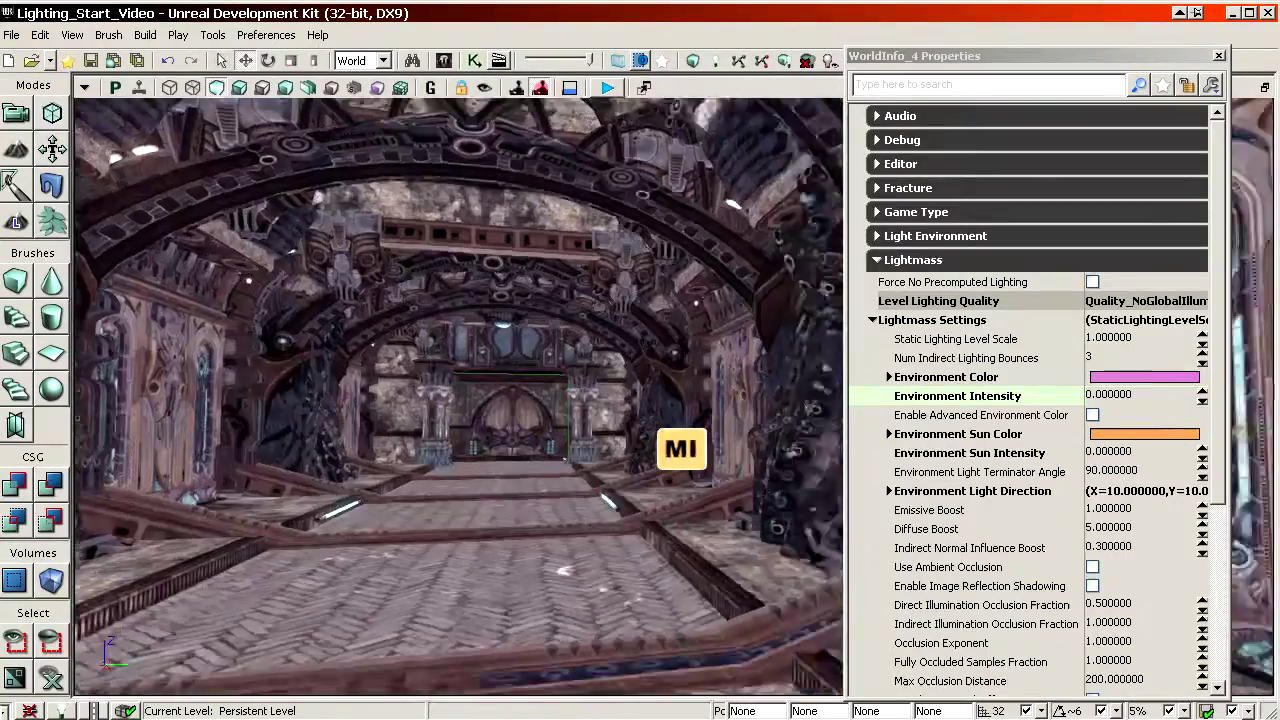
mouse_move(458, 396)
right_mouse_down()
mouse_move(450, 250)
mouse_move(450, 396)
right_mouse_up()
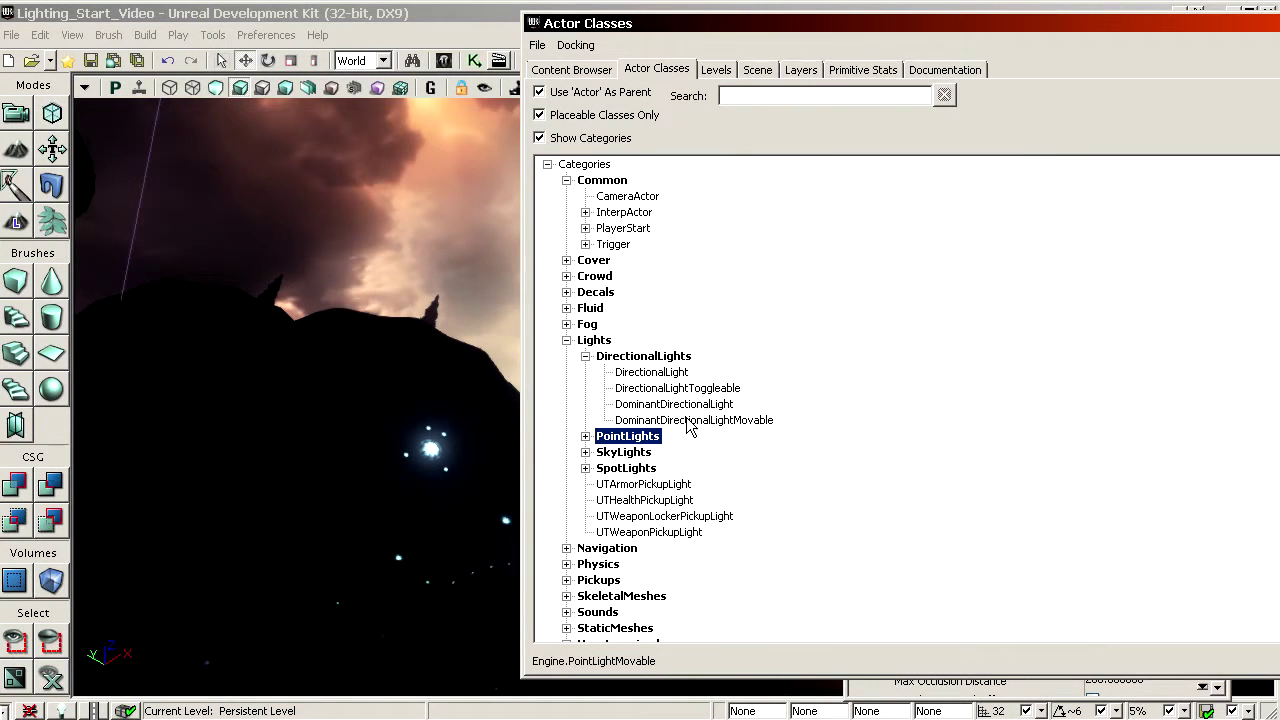
- Place a DominantDirectionalLight in the level and move it up into the sky above the domes
left_click(684, 404)
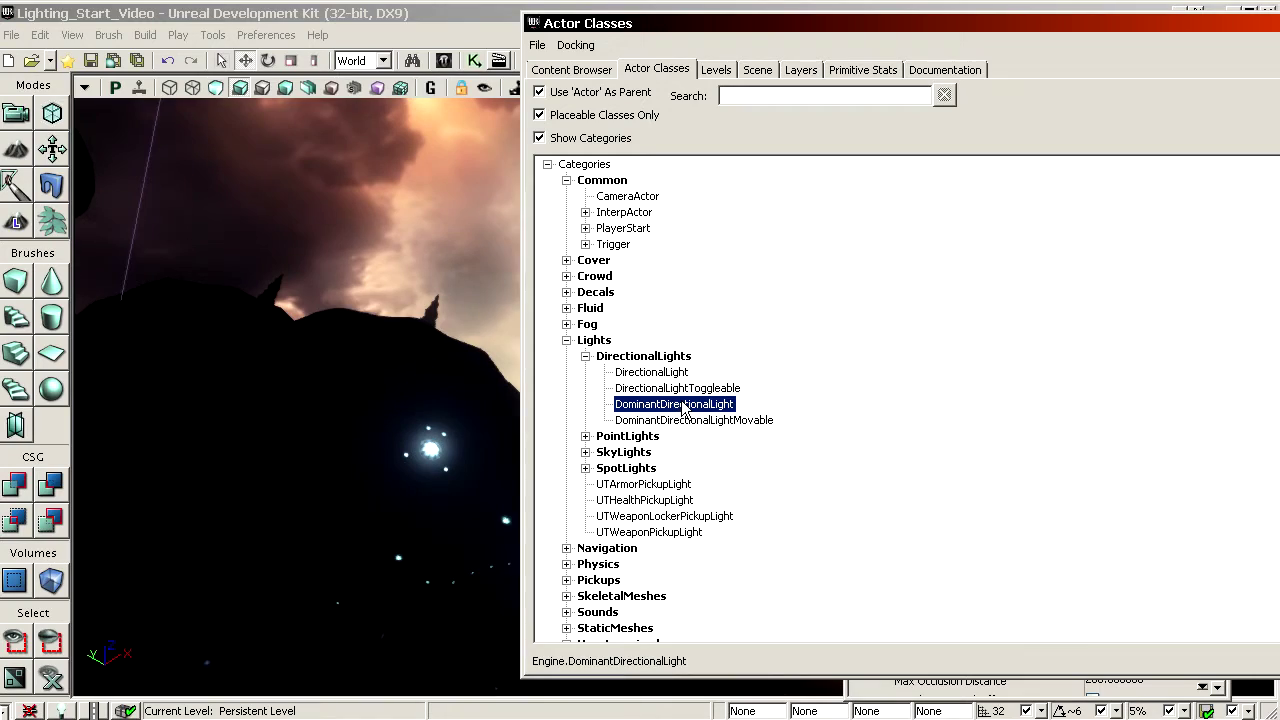
left_click_drag(449, 420, 428, 404)
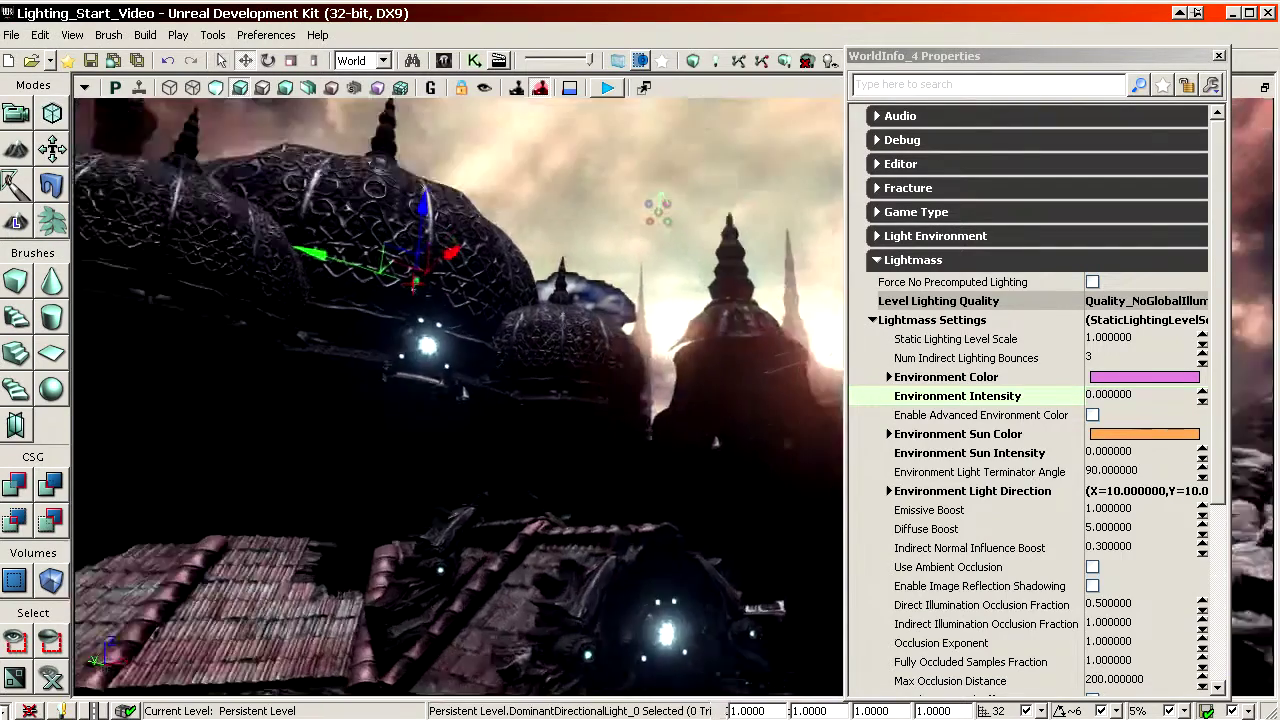
left_click_drag(452, 252, 480, 270, "shift")
left_click_drag(580, 400, 551, 483, "shift")
left_click(1219, 57)
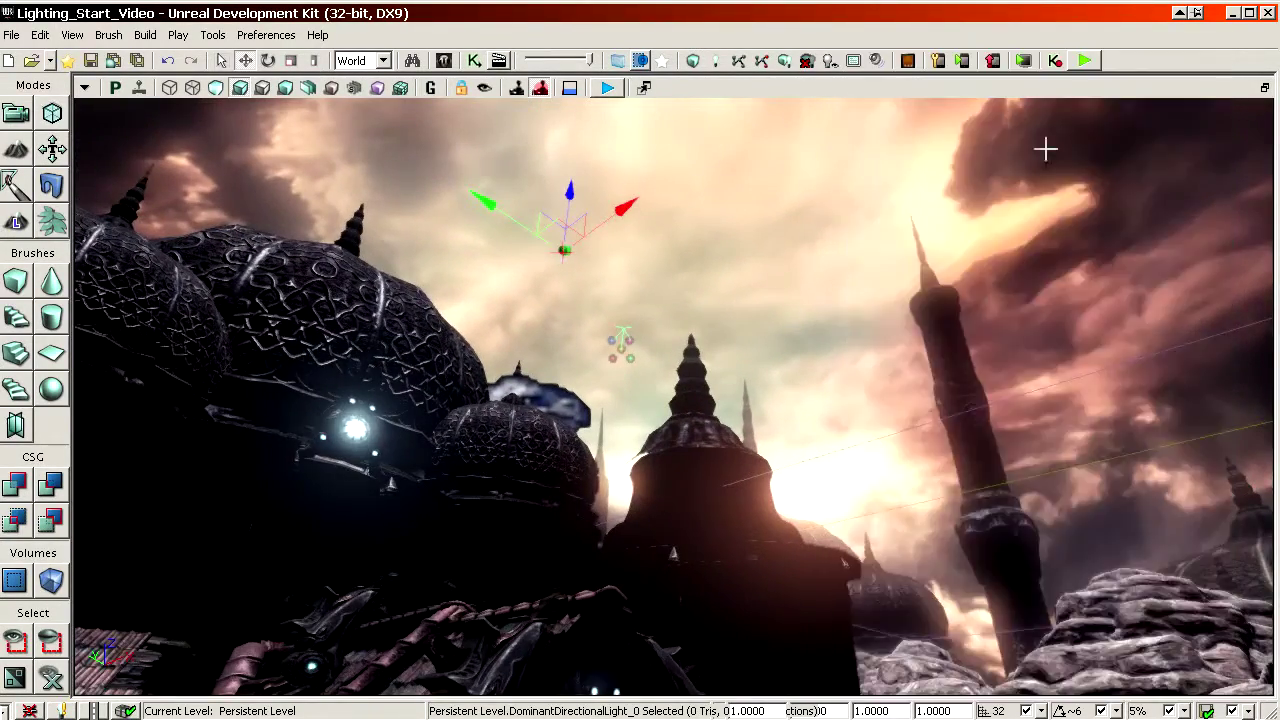
mouse_move(876, 503)
right_mouse_down()
mouse_move(960, 460)
mouse_move(876, 503)
right_mouse_up()
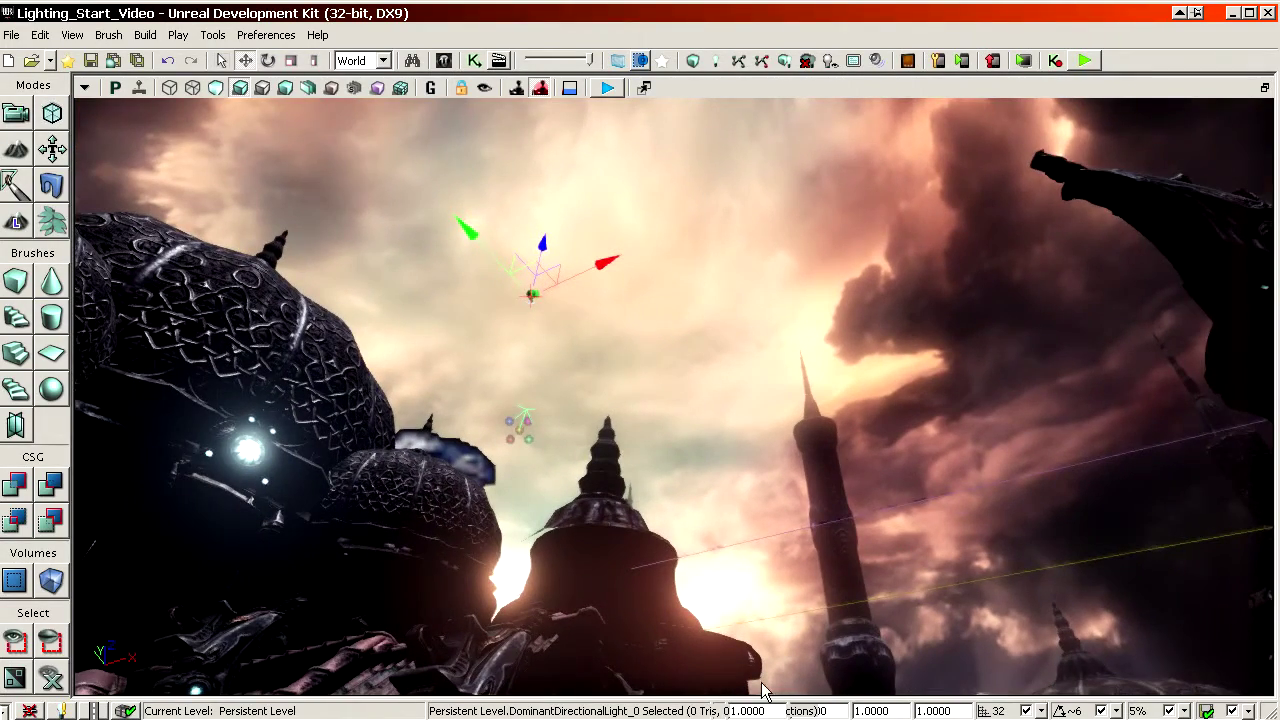
right_click_drag(766, 692, 673, 482)
right_click_drag(617, 415, 574, 338)
left_click_drag(570, 285, 570, 260)
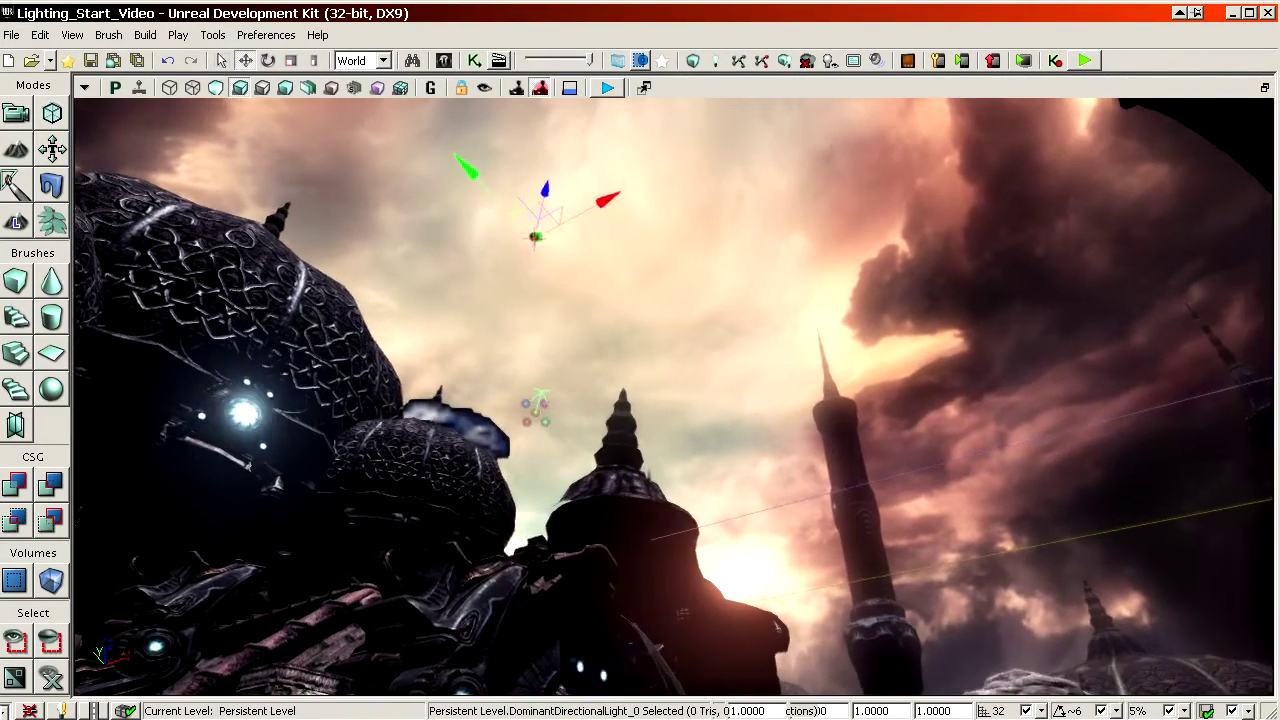
left_click_drag(665, 288, 677, 311)
- Enlarge the directional light's icon by trying a Draw Scale of 20 and settling on 10
key("F4")
left_click(952, 141)
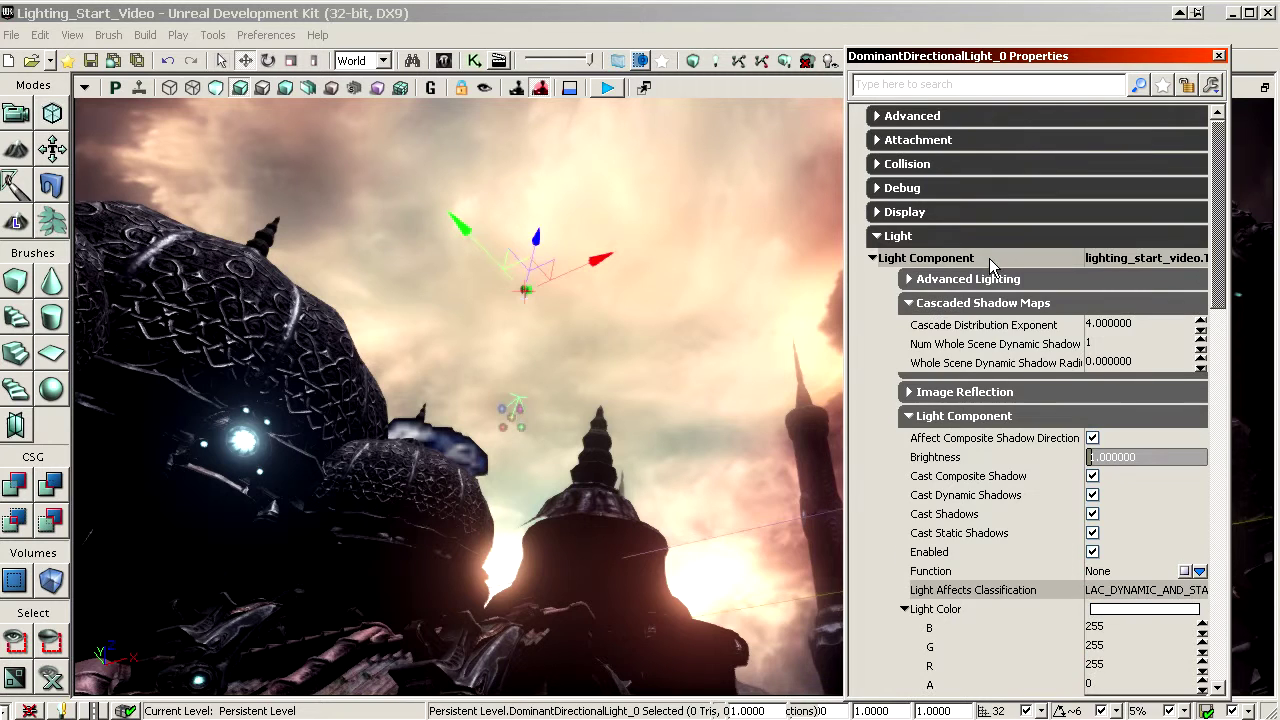
left_click(925, 234)
left_click(930, 211)
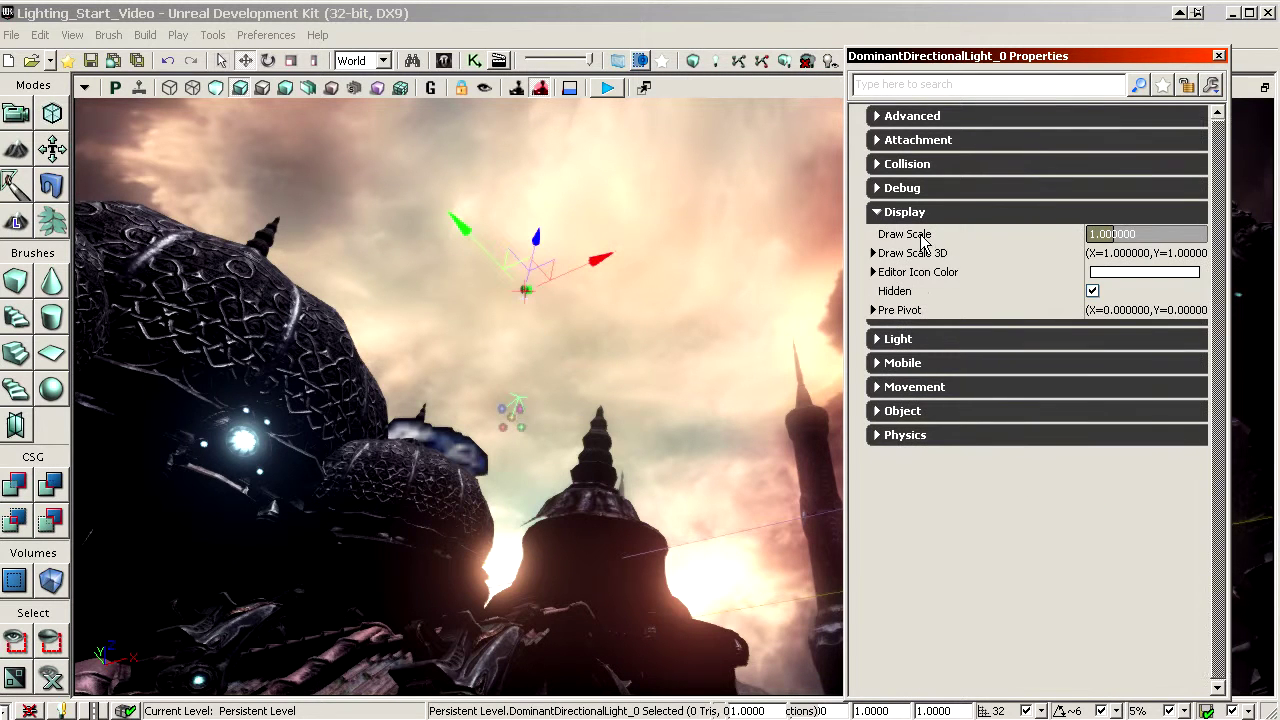
left_click(925, 236)
type("20")
key("Return")
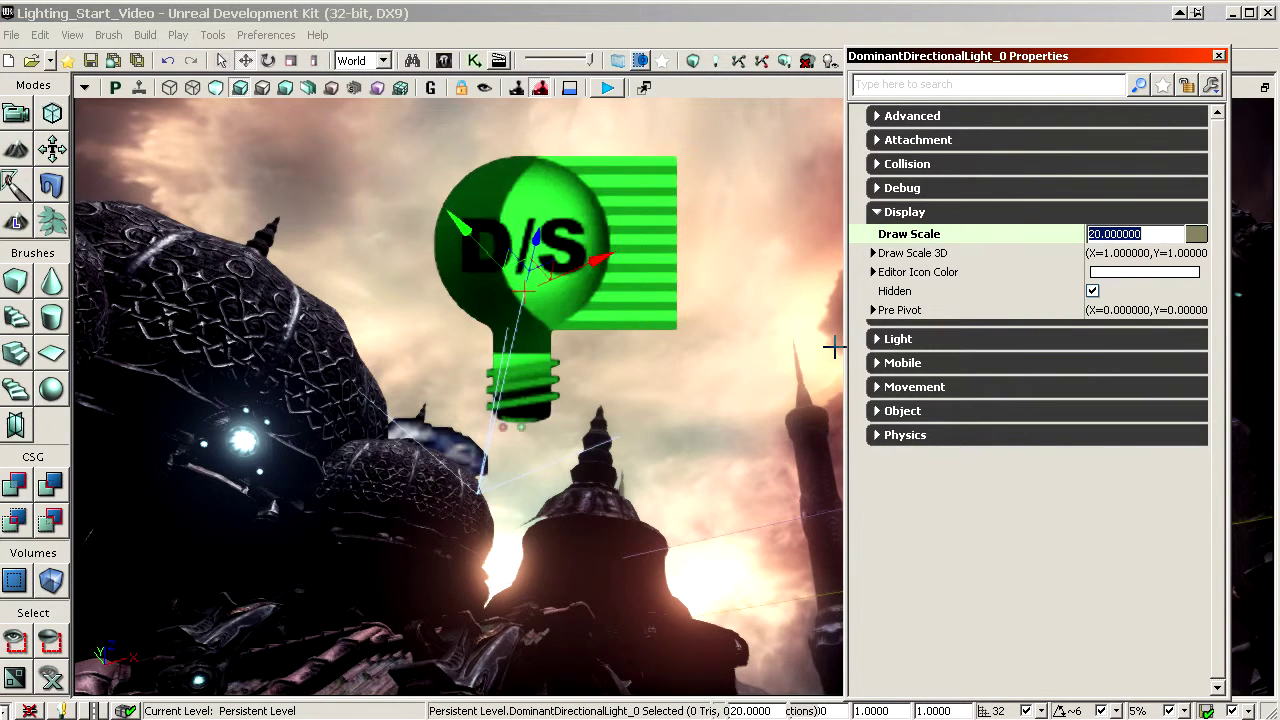
type("10")
key("Return")
- Turn on realtime rendering in the viewport and check where the sun glow sits relative to the directional light
mouse_move(703, 371)
right_mouse_down()
mouse_move(708, 450)
mouse_move(745, 480)
mouse_move(760, 288)
mouse_move(620, 440)
mouse_move(673, 480)
mouse_move(663, 470)
right_mouse_up()
left_click(645, 455)
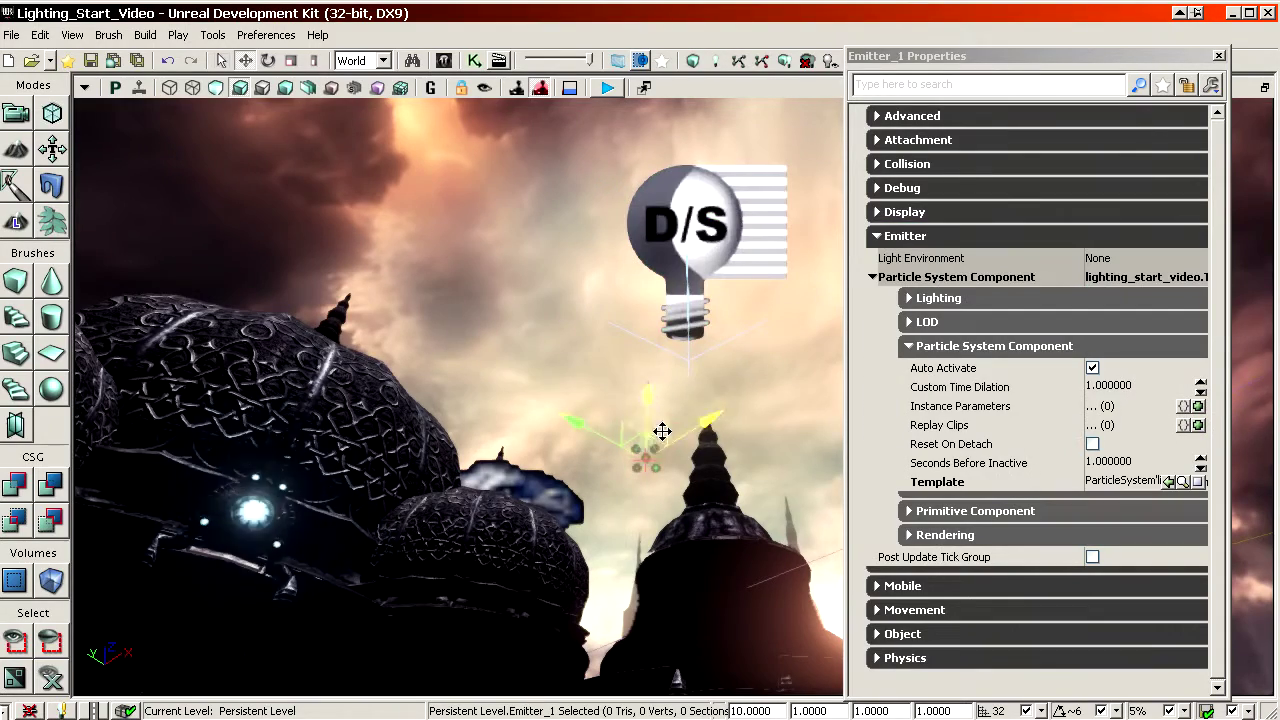
left_click(140, 90)
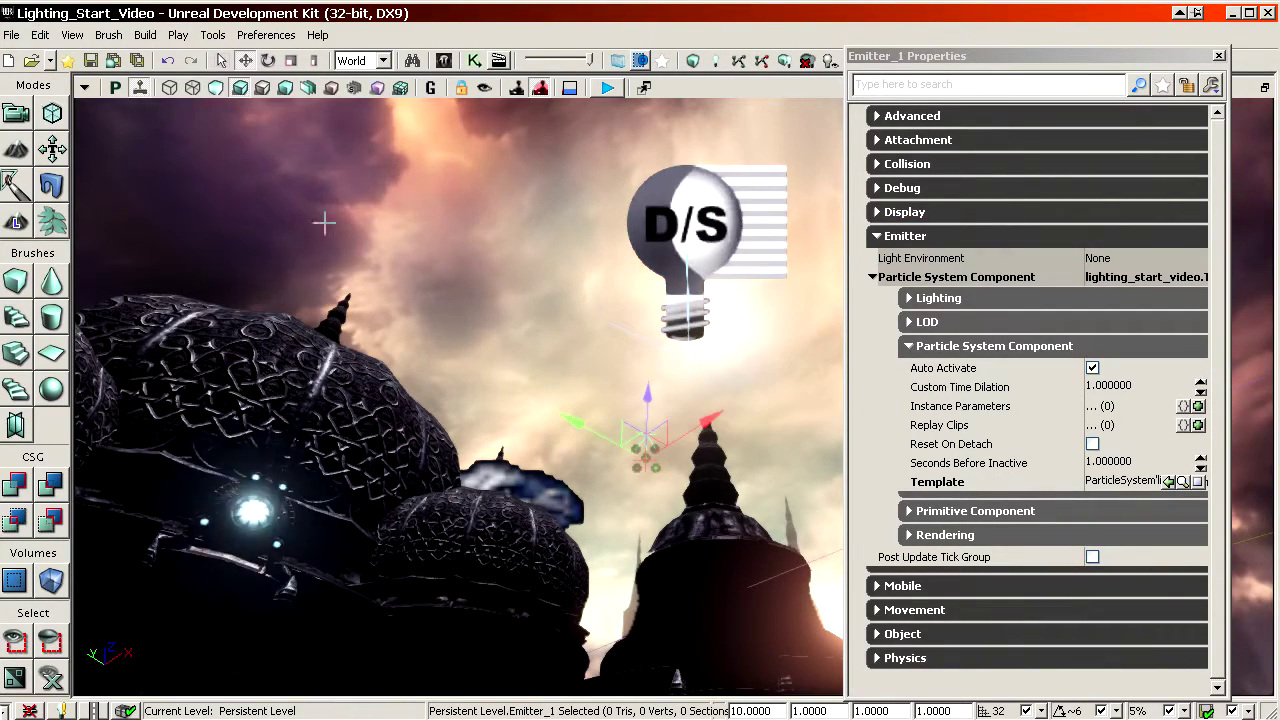
right_click_drag(323, 221, 338, 162)
key("w")
key("d")
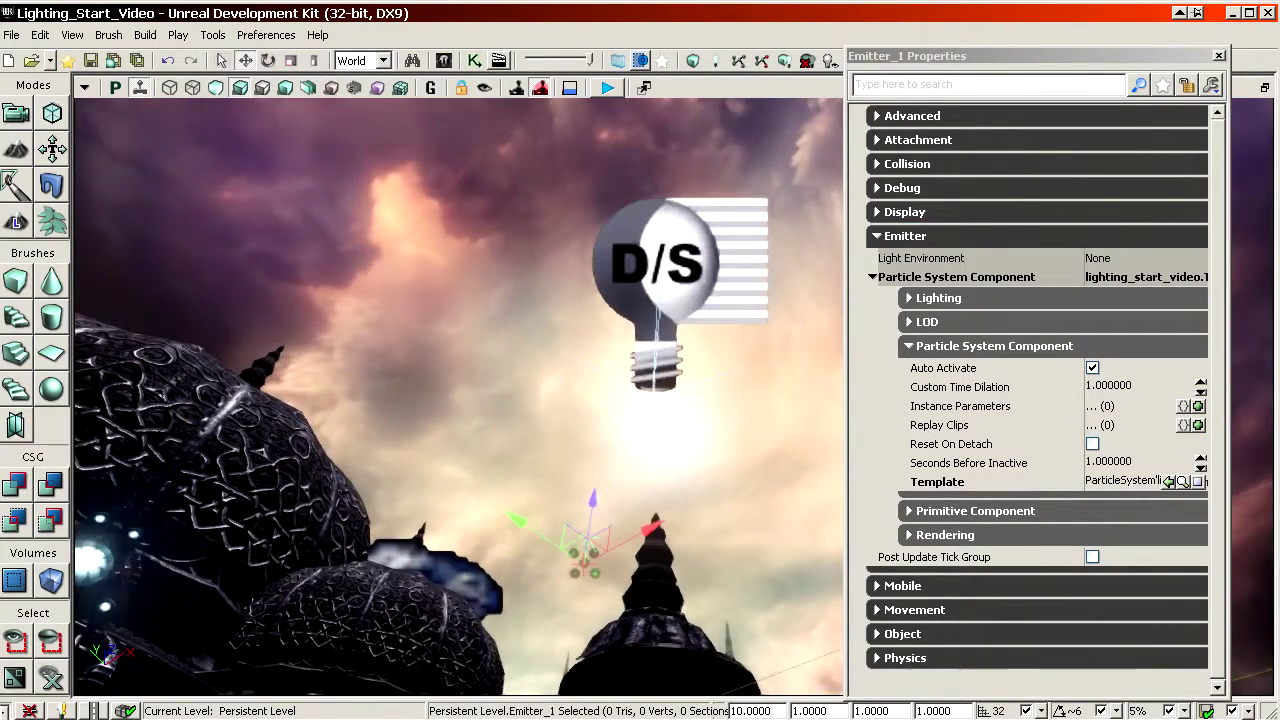
key("g")
key("g")
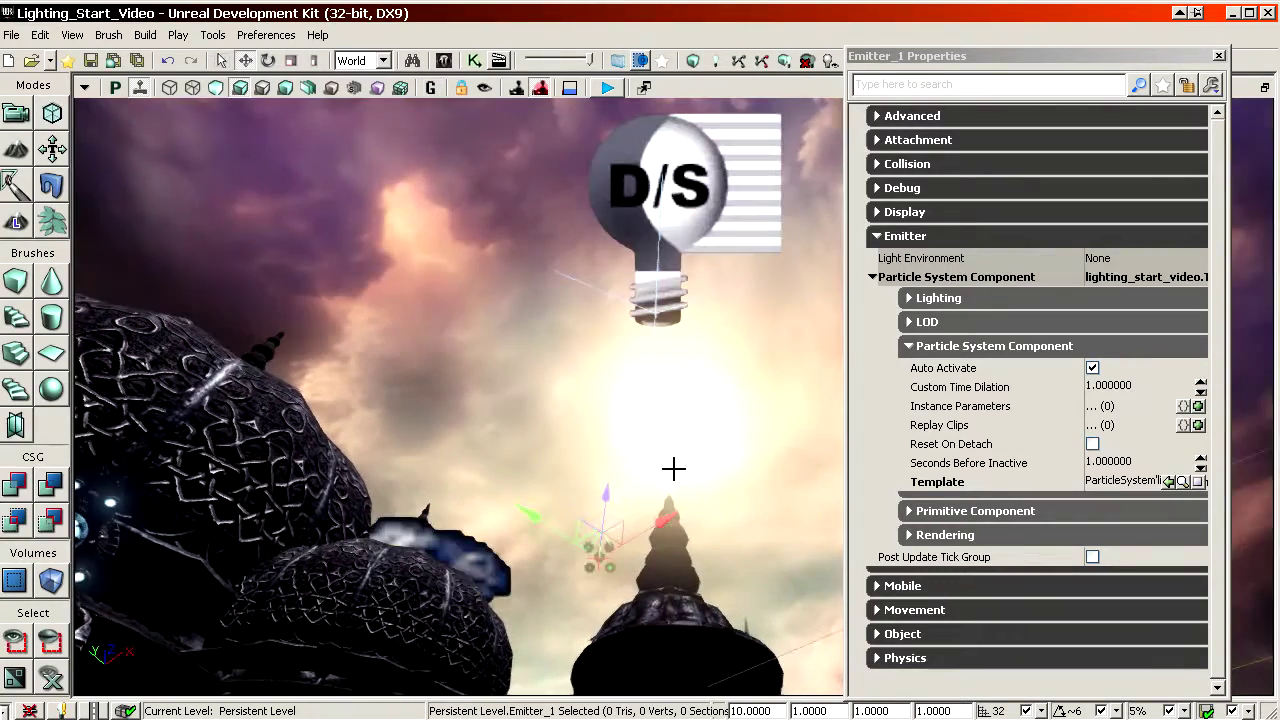
right_click_drag(673, 430, 673, 405)
- Select the dominant directional light and rotate it so its direction arrow points away from the sun in the sky
left_click(652, 262)
right_click_drag(652, 262, 648, 295)
key("d")
mouse_move(698, 468)
right_mouse_down()
mouse_move(700, 452)
mouse_move(698, 468)
right_mouse_up()
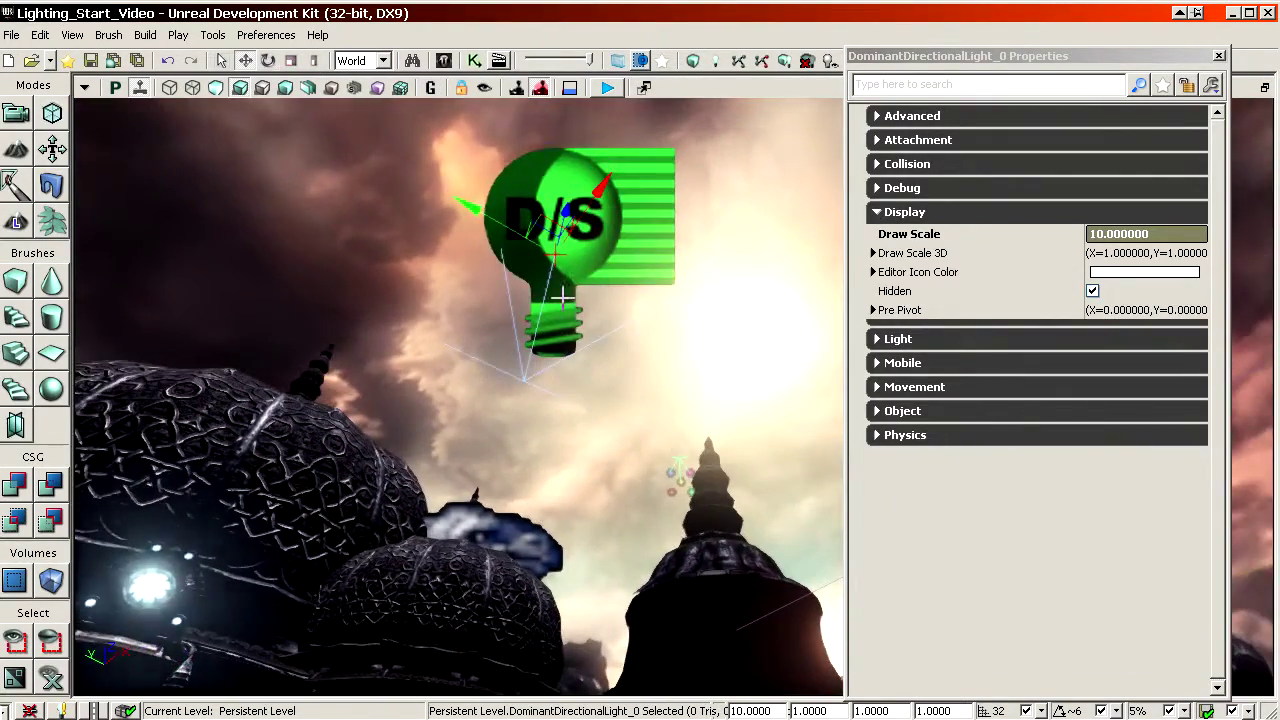
key("space")
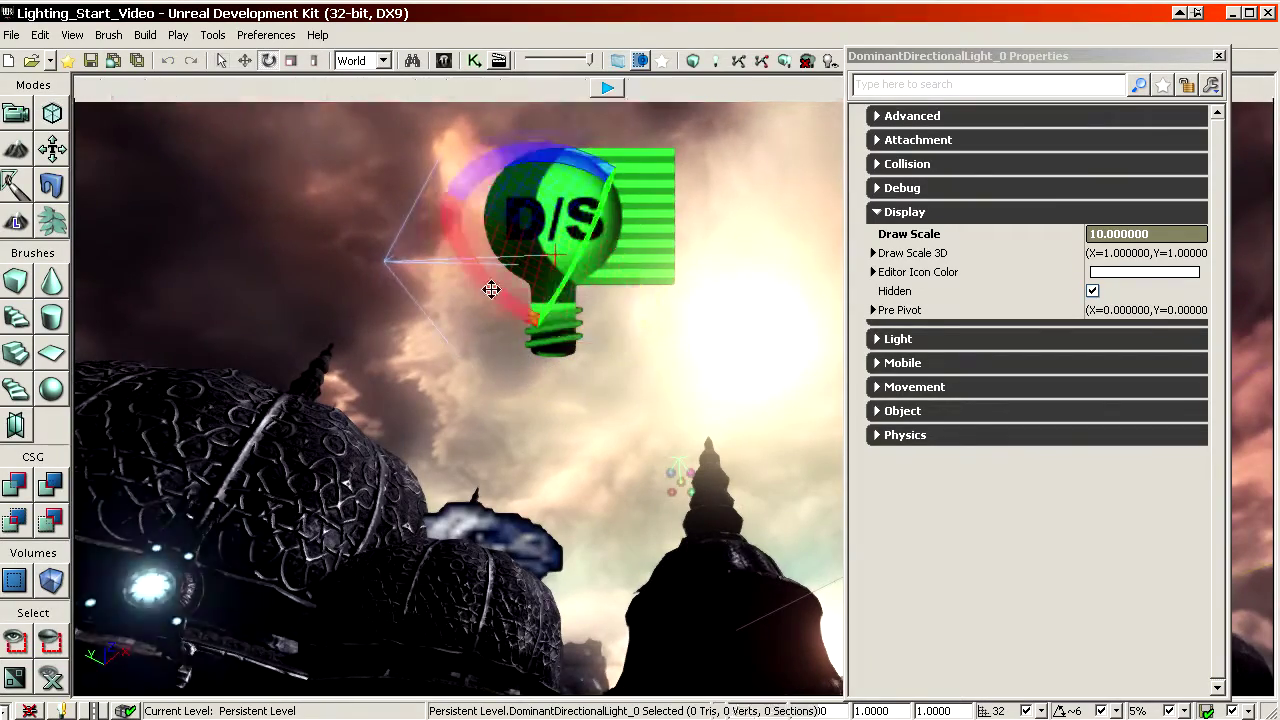
right_click_drag(491, 289, 474, 335)
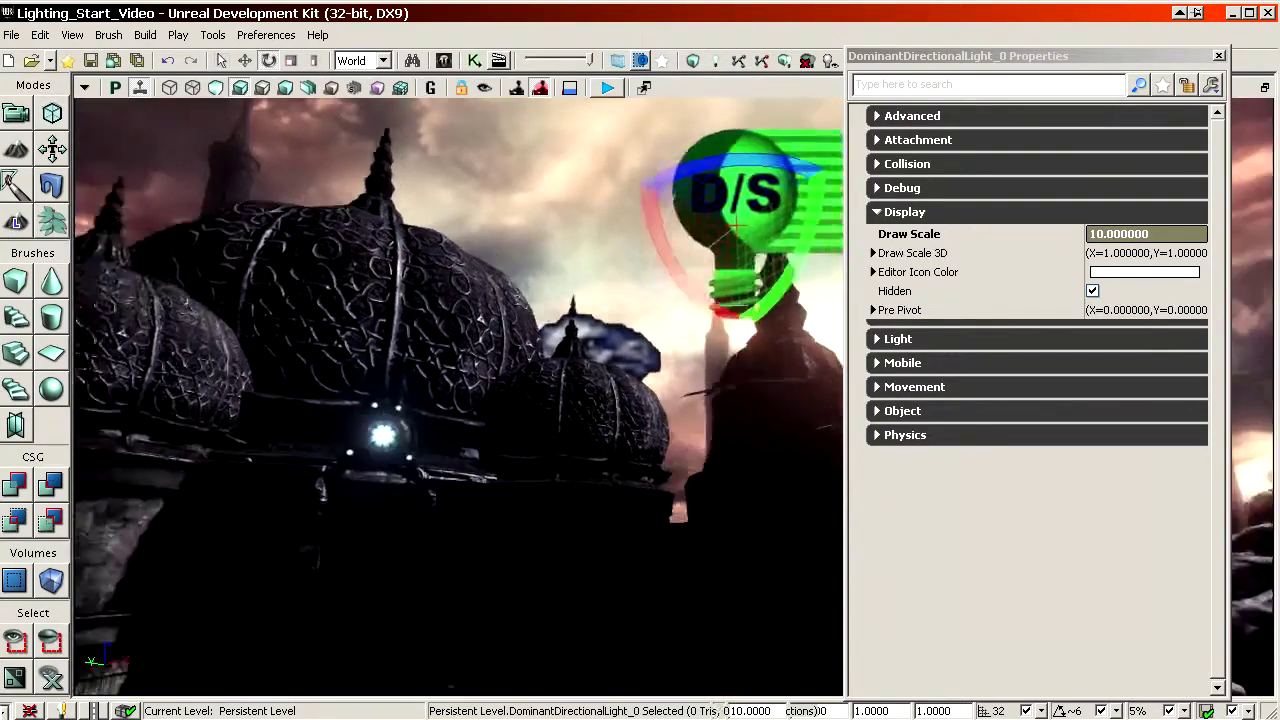
right_click_drag(666, 327, 666, 327)
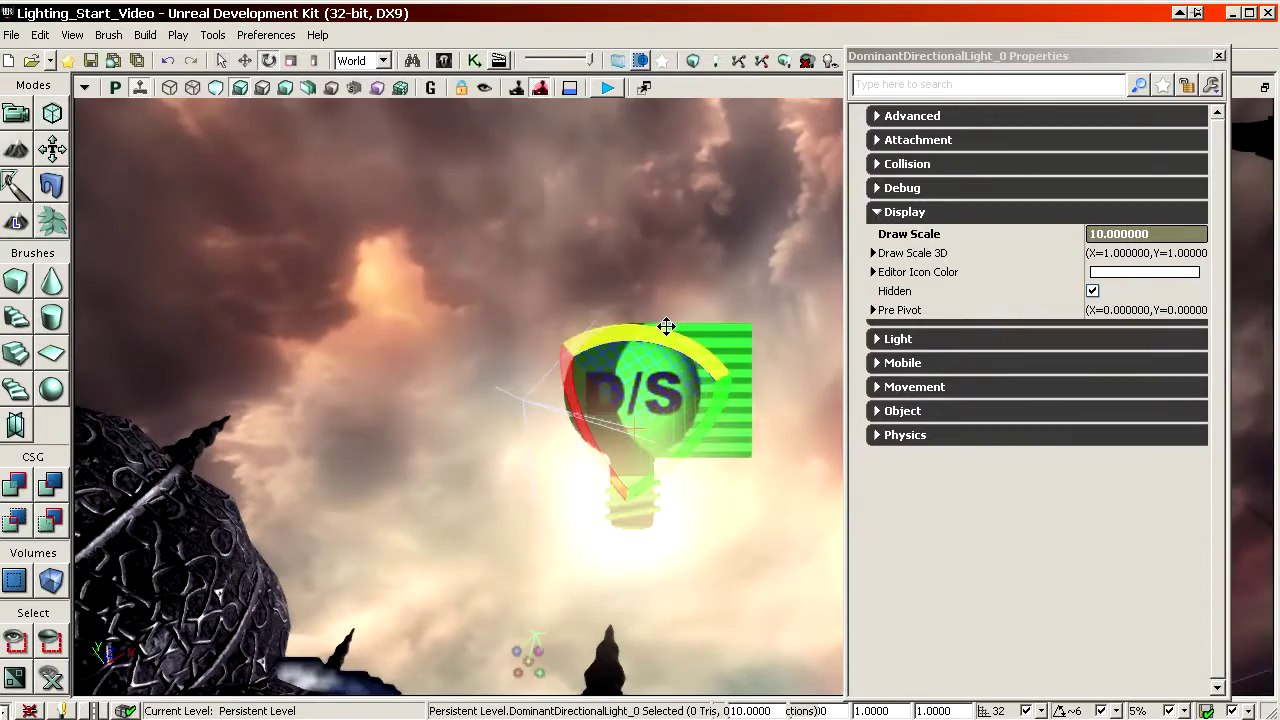
left_click_drag(666, 327, 577, 357)
mouse_move(577, 357)
right_mouse_down()
mouse_move(560, 410)
mouse_move(560, 295)
mouse_move(560, 400)
mouse_move(577, 290)
mouse_move(577, 357)
right_mouse_up()
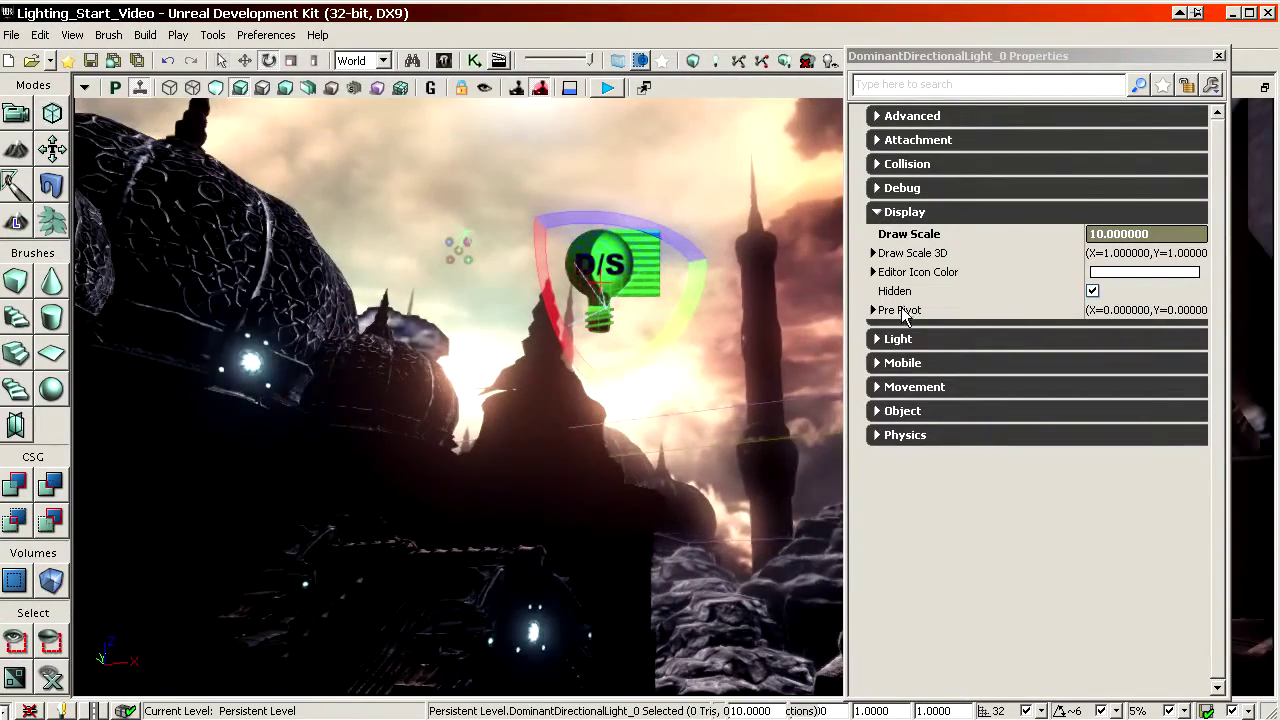
- Set the directional light's Brightness to 4 in its Light Component properties
left_click(912, 212)
left_click(915, 236)
left_click(948, 258)
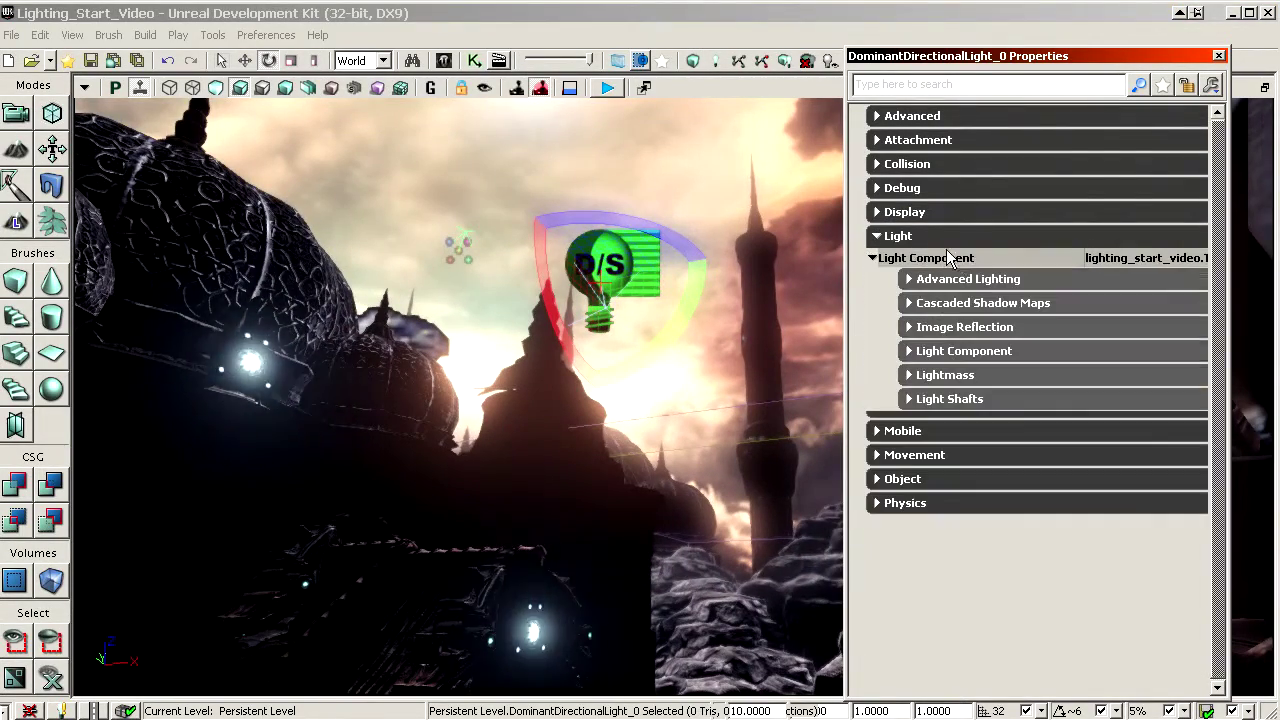
left_click(950, 351)
left_click(986, 394)
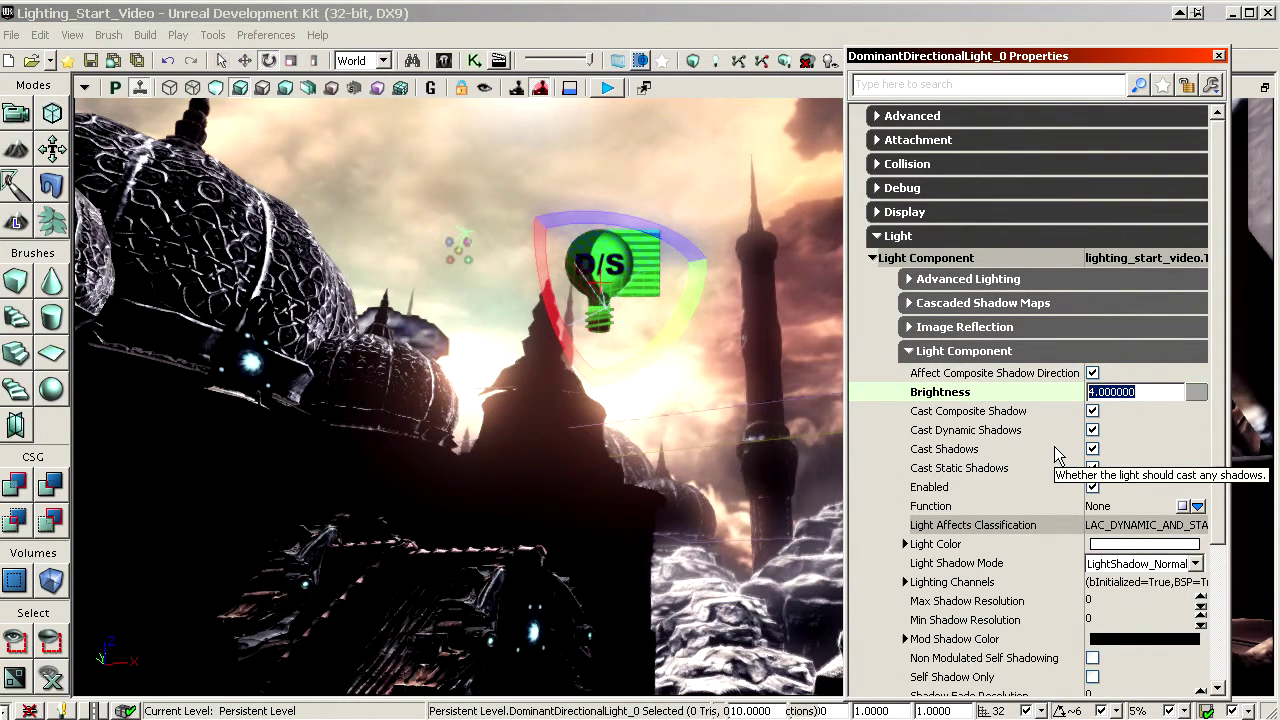
left_click(1010, 433)
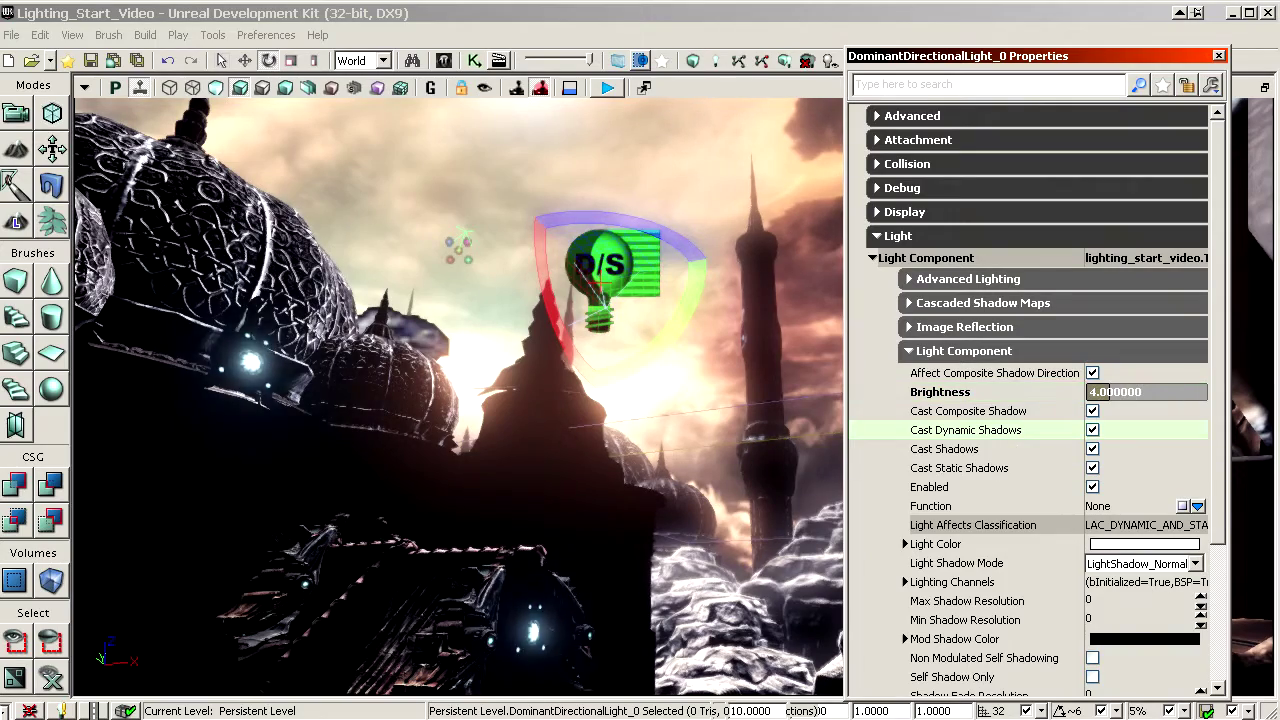
- Set the directional light's Brightness to 2.5
right_click_drag(640, 400, 560, 470)
mouse_move(658, 552)
right_mouse_down()
mouse_move(700, 500)
mouse_move(620, 510)
mouse_move(658, 552)
right_mouse_up()
left_click(1043, 392)
type("2.")
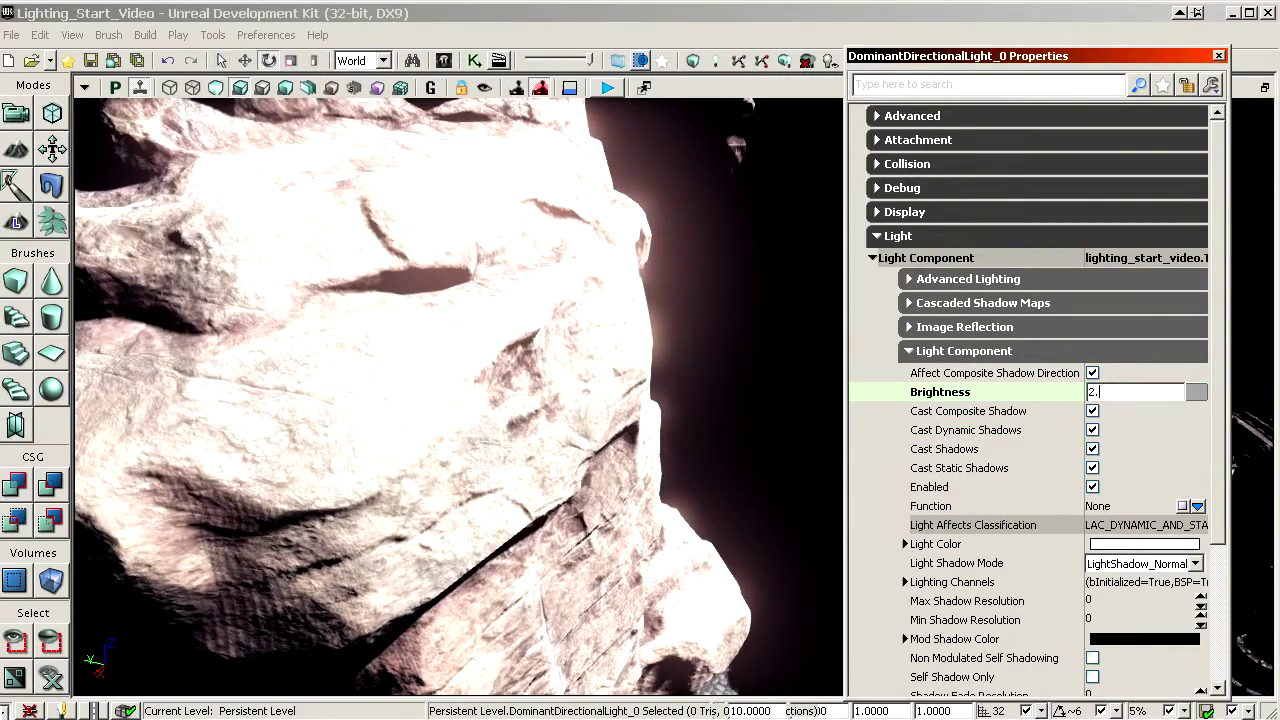
type("5")
key("Return")
- Tint the directional light a warm orange by setting its Light Color to B 149 and G 191
right_click_drag(640, 400, 805, 280)
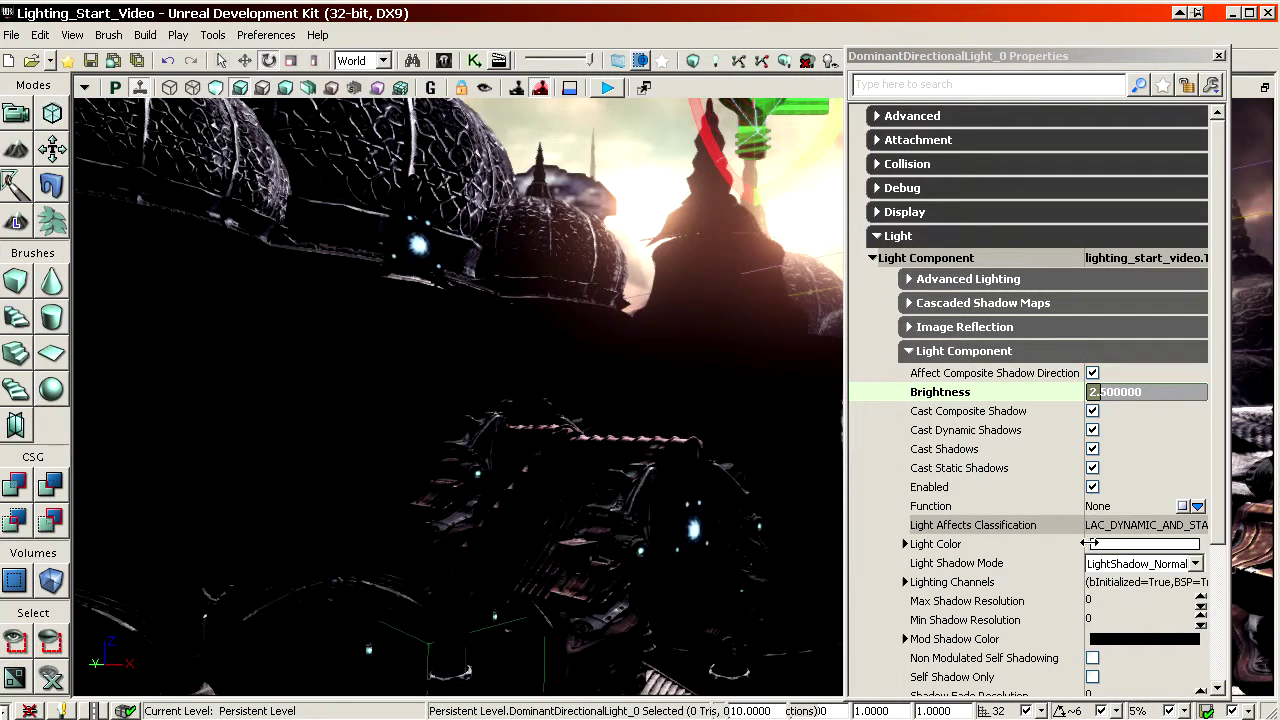
double_click(975, 548)
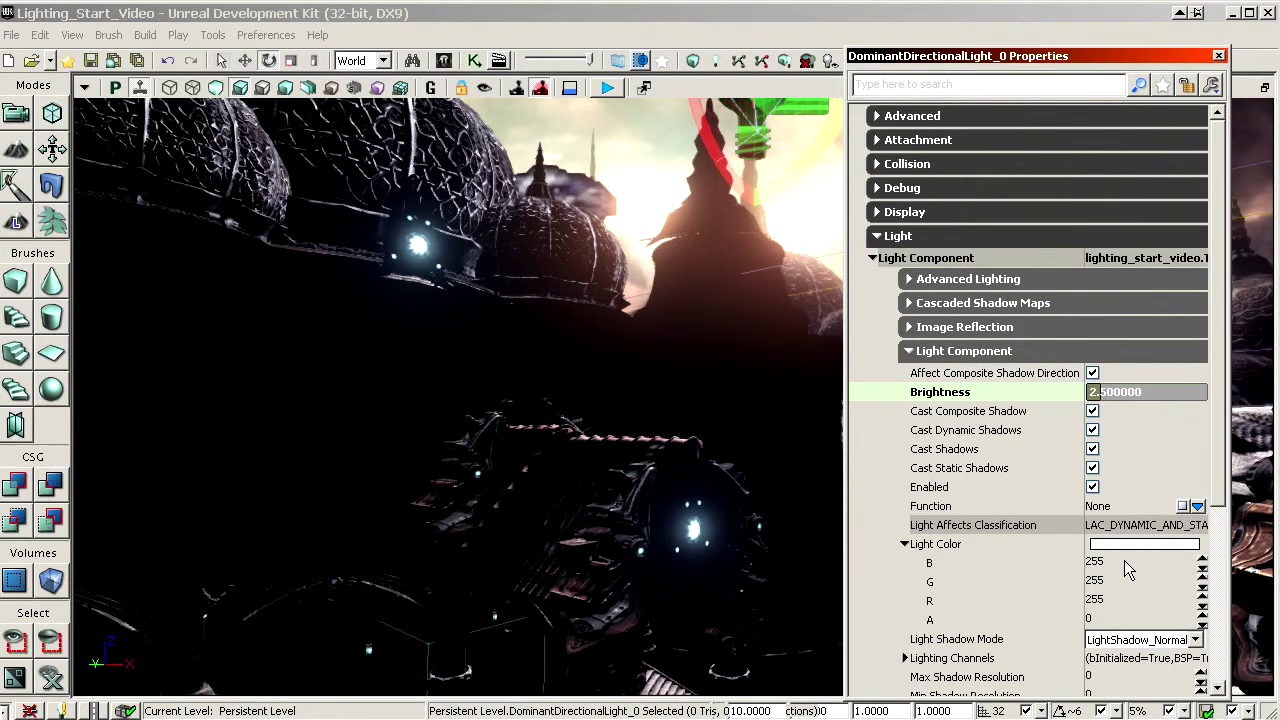
left_click(1127, 563)
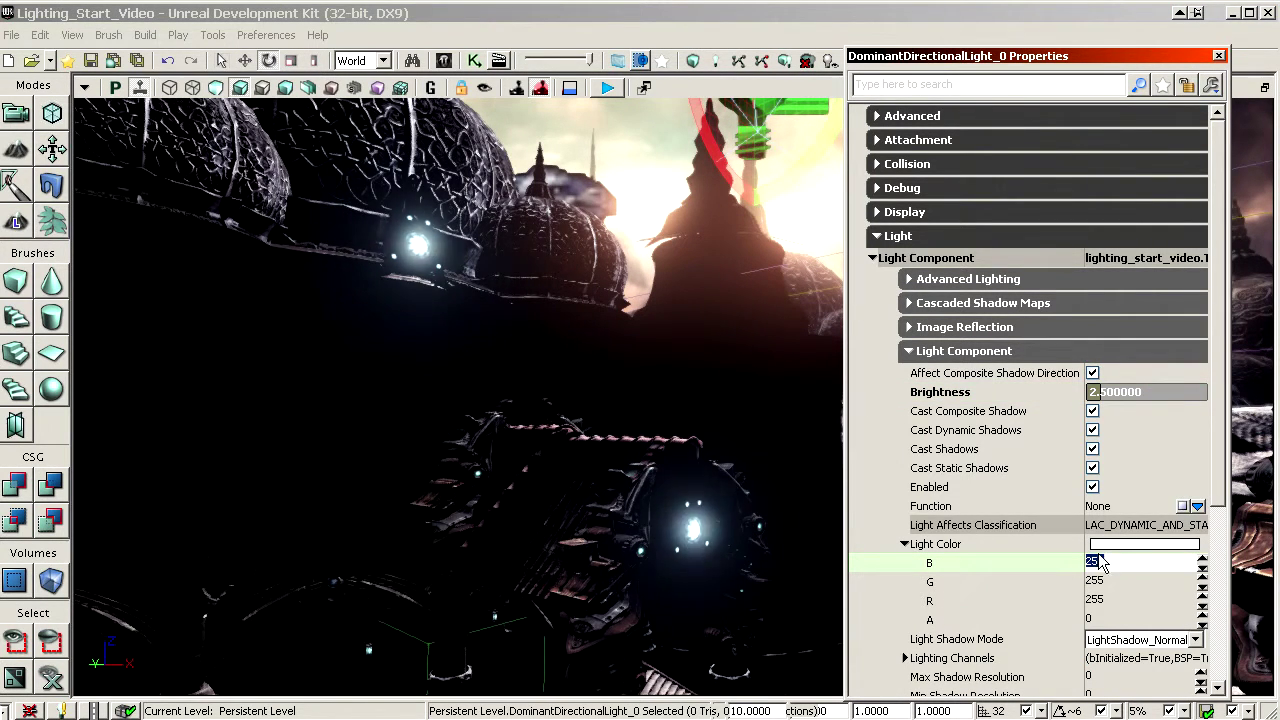
left_click(1122, 582)
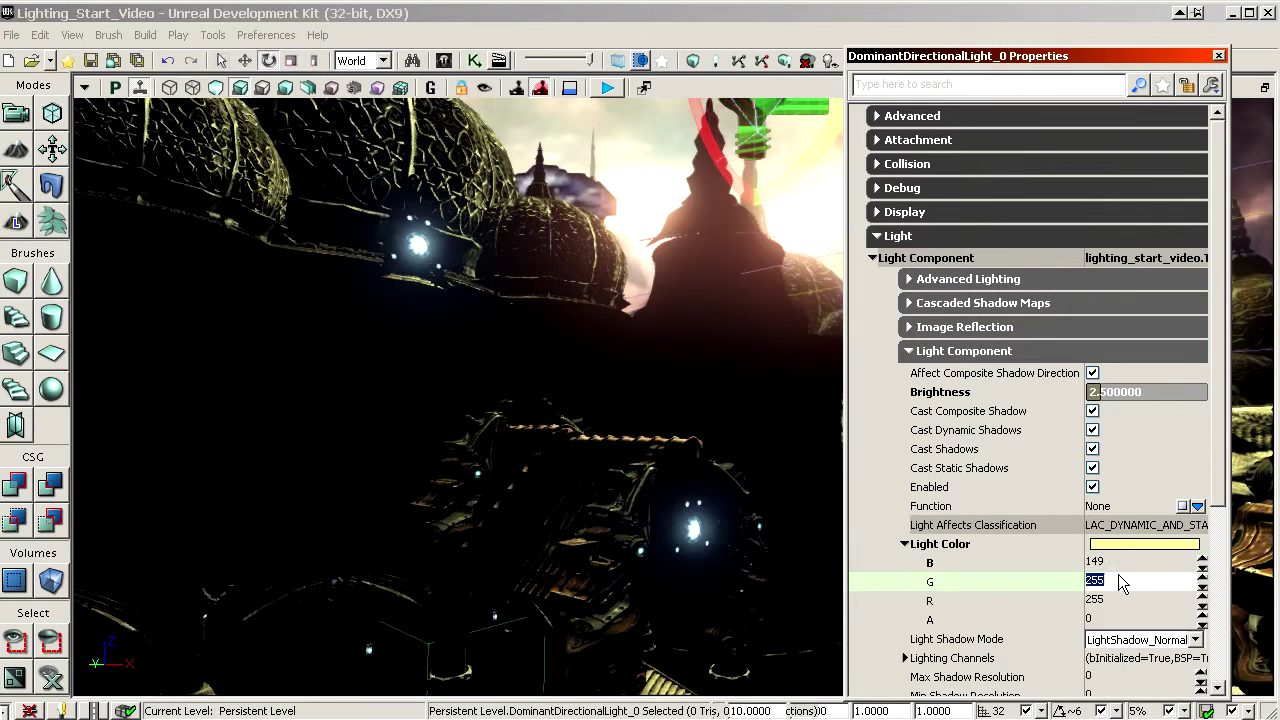
left_click(1103, 600)
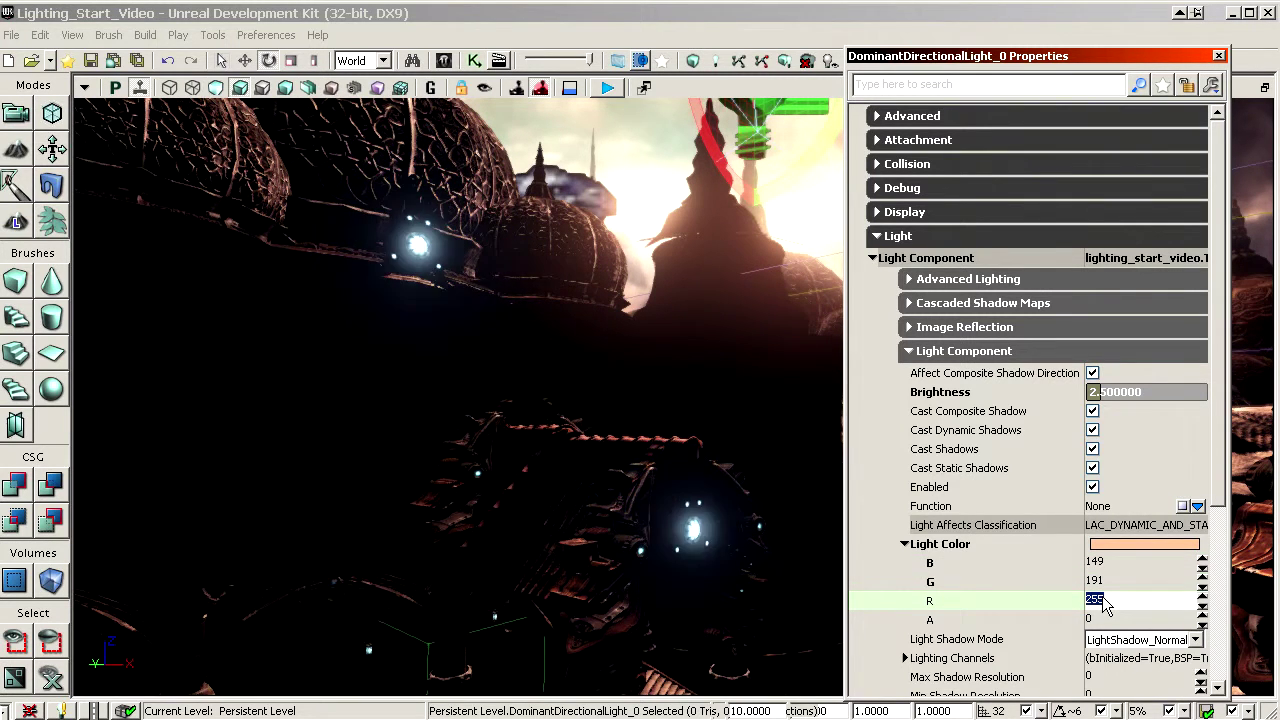
left_click(1119, 582)
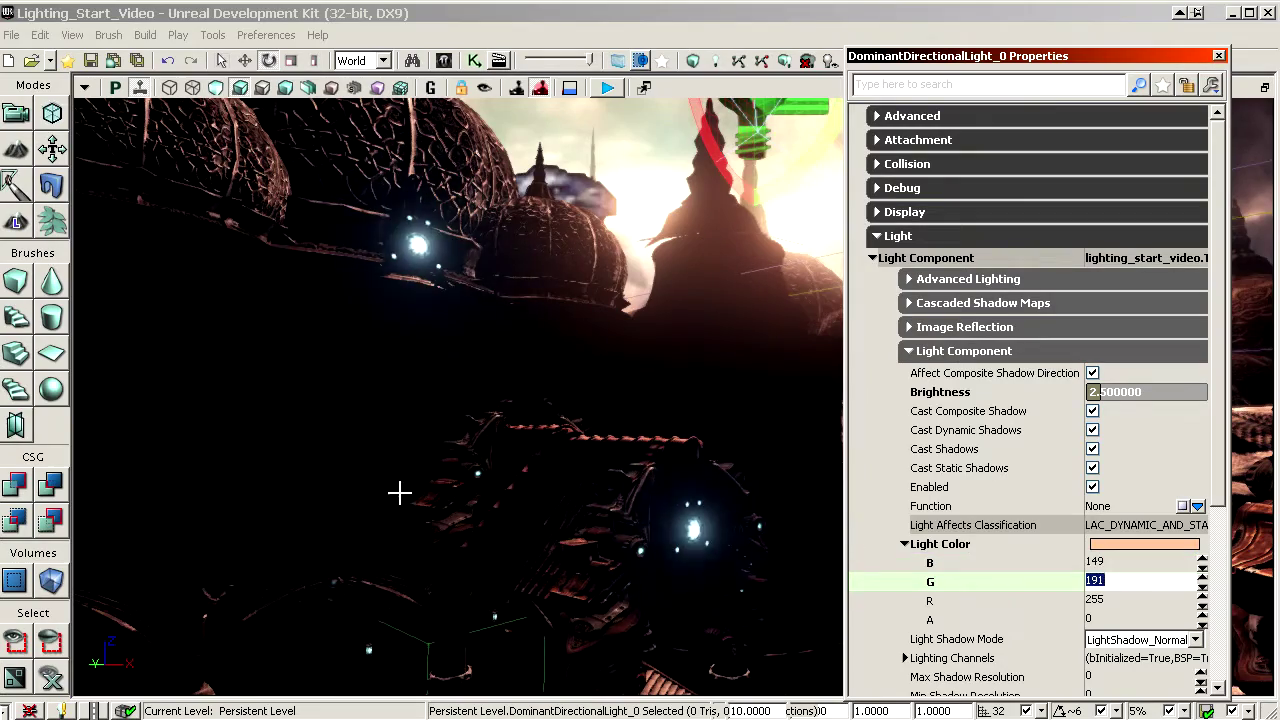
left_click_drag(400, 492, 345, 620)
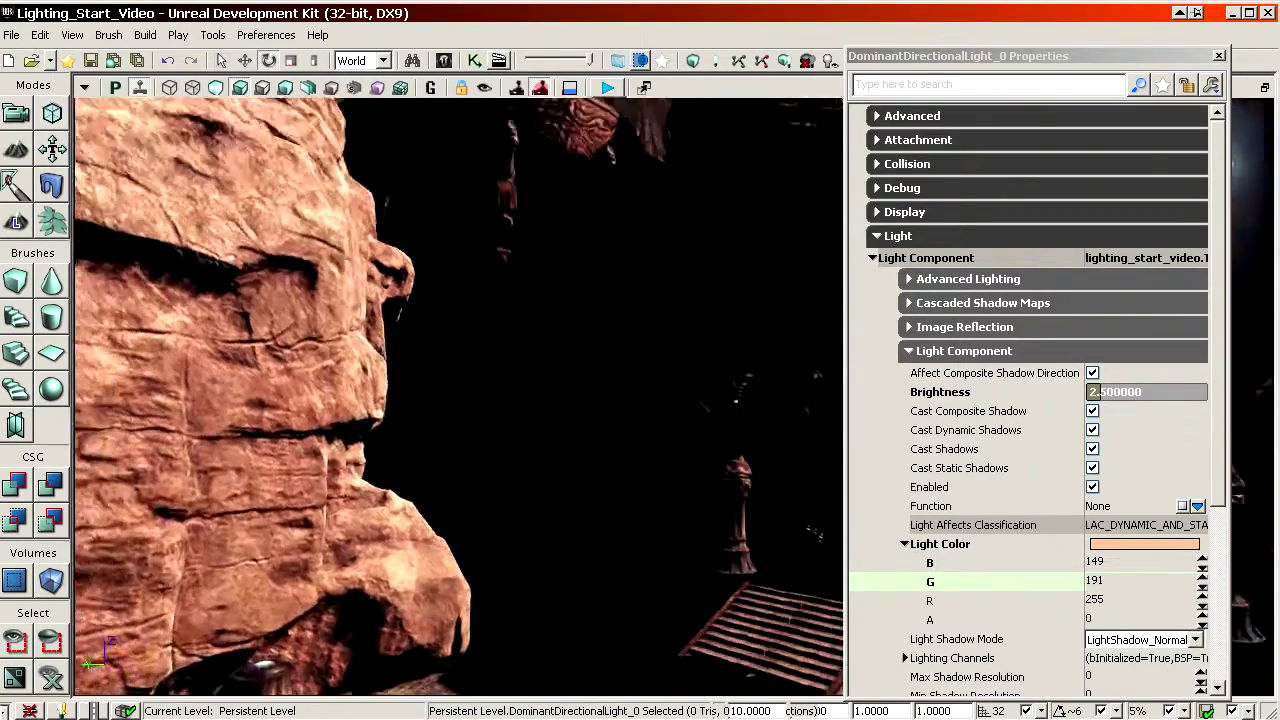
right_click_drag(345, 620, 530, 590)
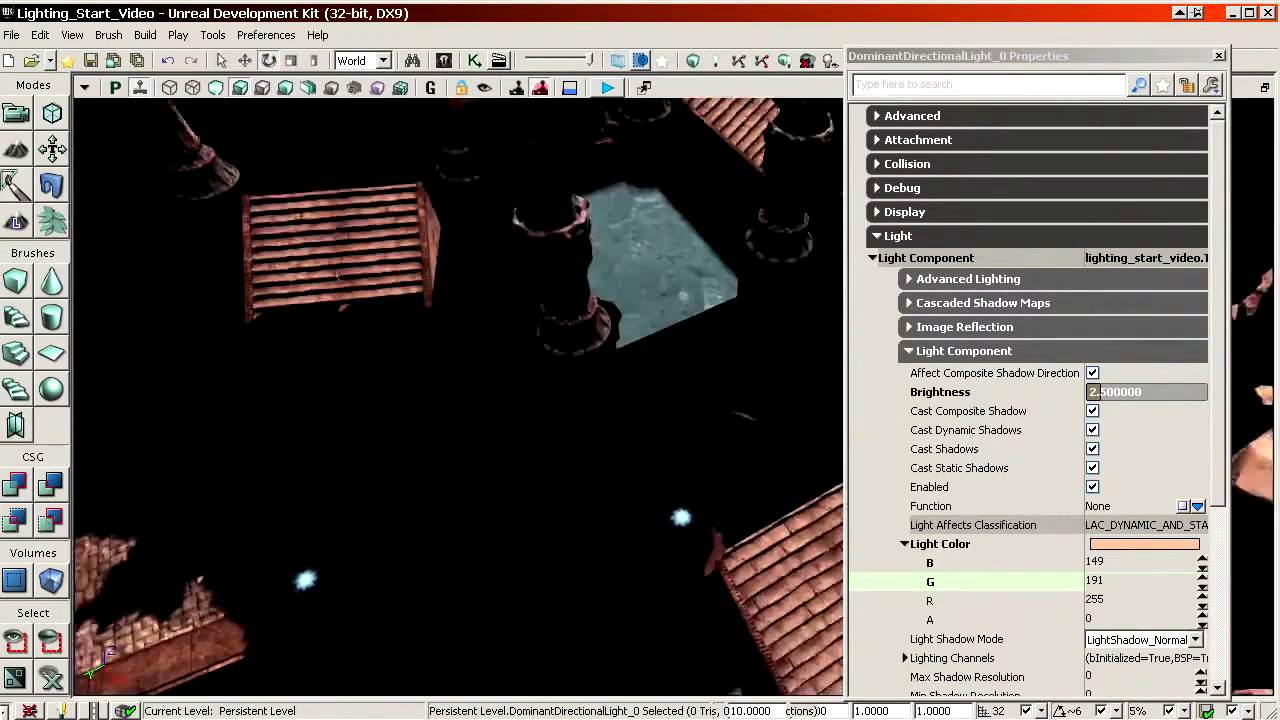
mouse_move(298, 368)
right_mouse_down()
mouse_move(300, 384)
mouse_move(280, 384)
right_mouse_up()
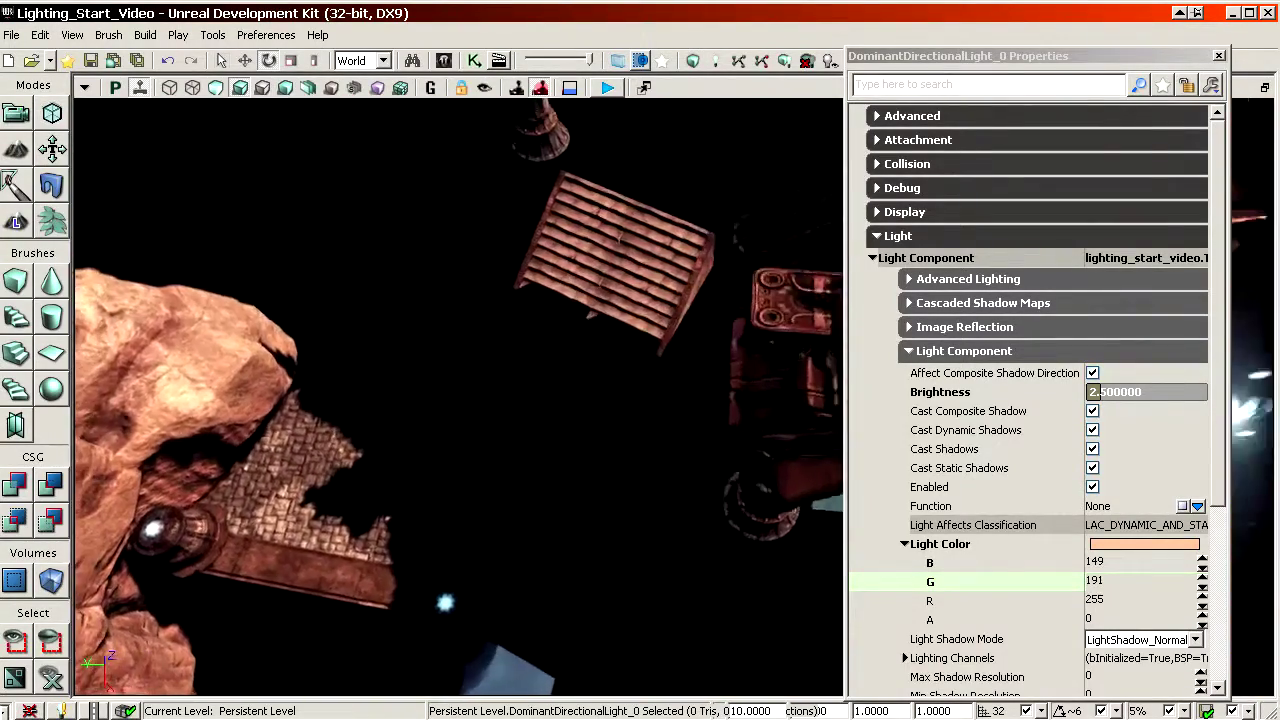
- Check the light's shadows in the courtyard and sky, and open the Cascaded Shadow Maps settings of the dominant directional light
right_click_drag(480, 430, 456, 469)
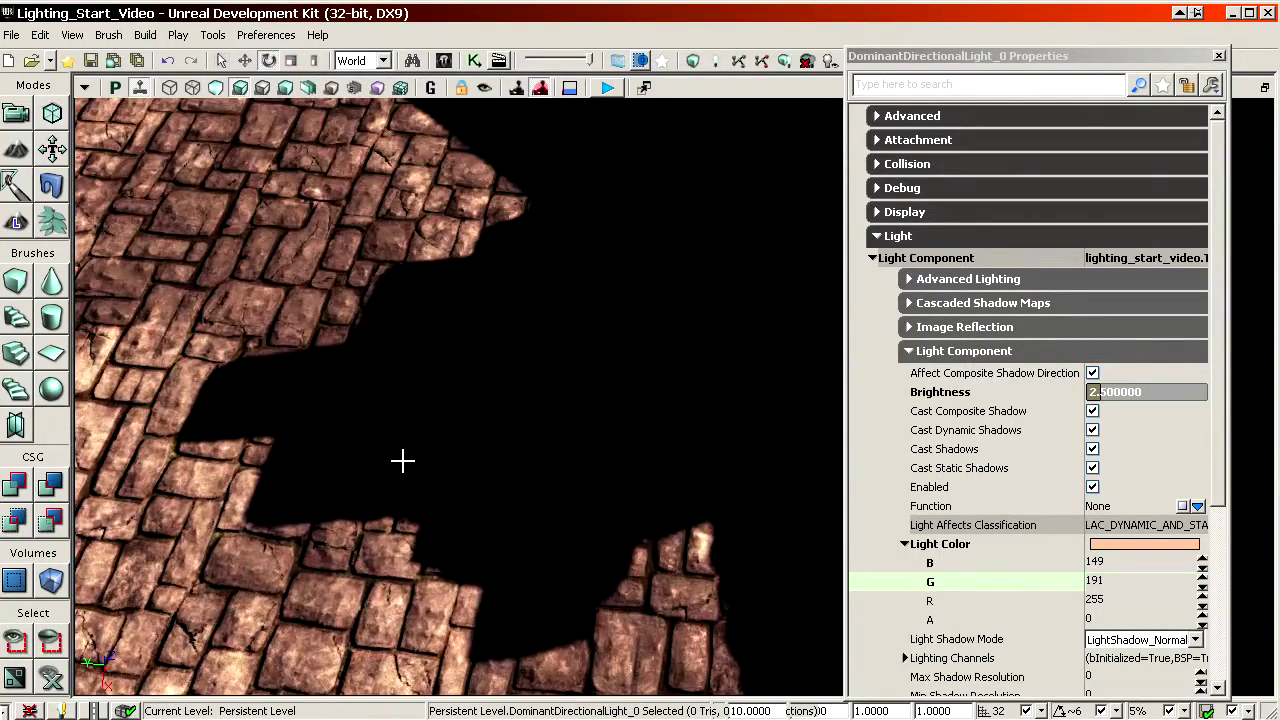
mouse_move(431, 284)
right_mouse_down()
mouse_move(431, 272)
mouse_move(431, 284)
right_mouse_up()
right_click_drag(455, 448, 510, 390)
right_click_drag(776, 425, 764, 403)
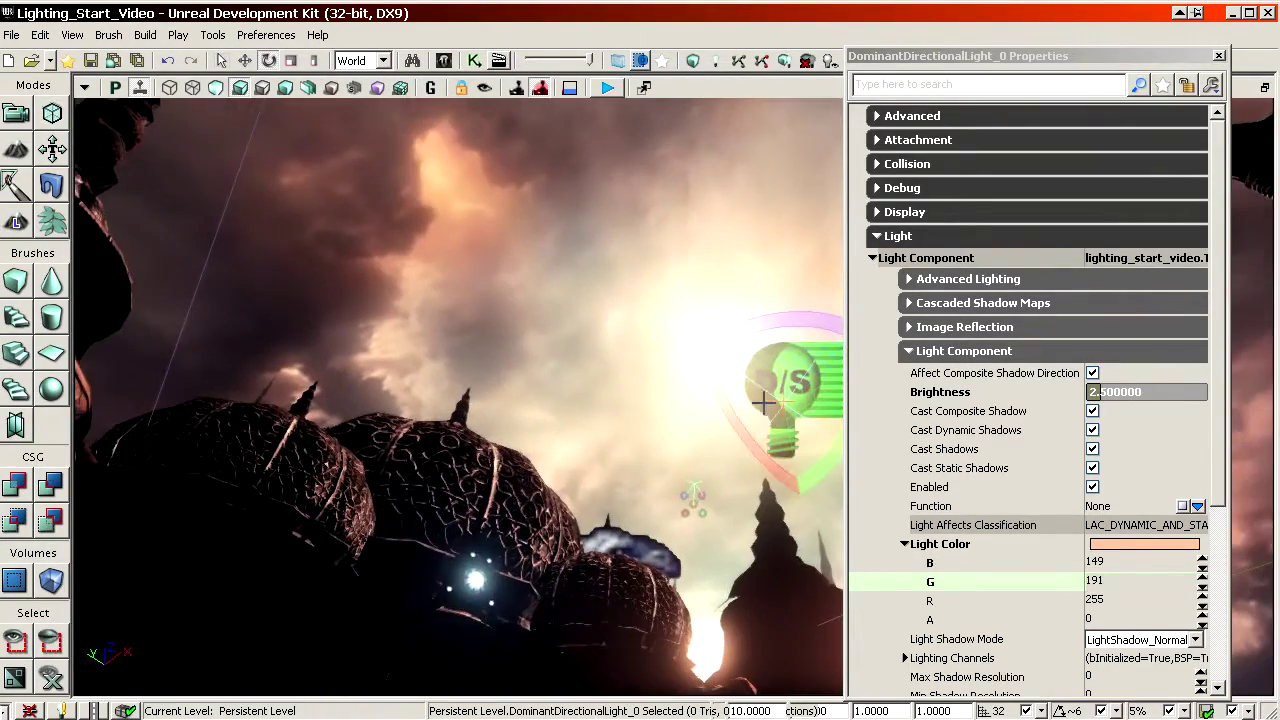
left_click(970, 355)
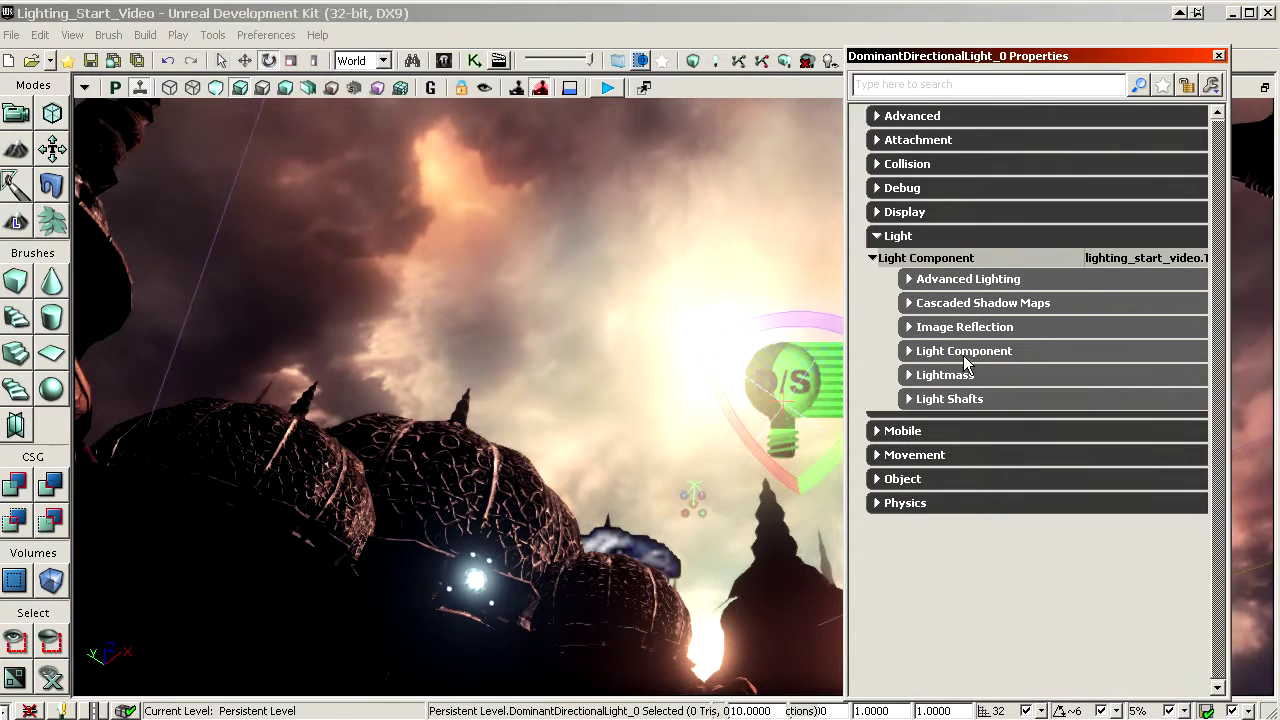
left_click(960, 308)
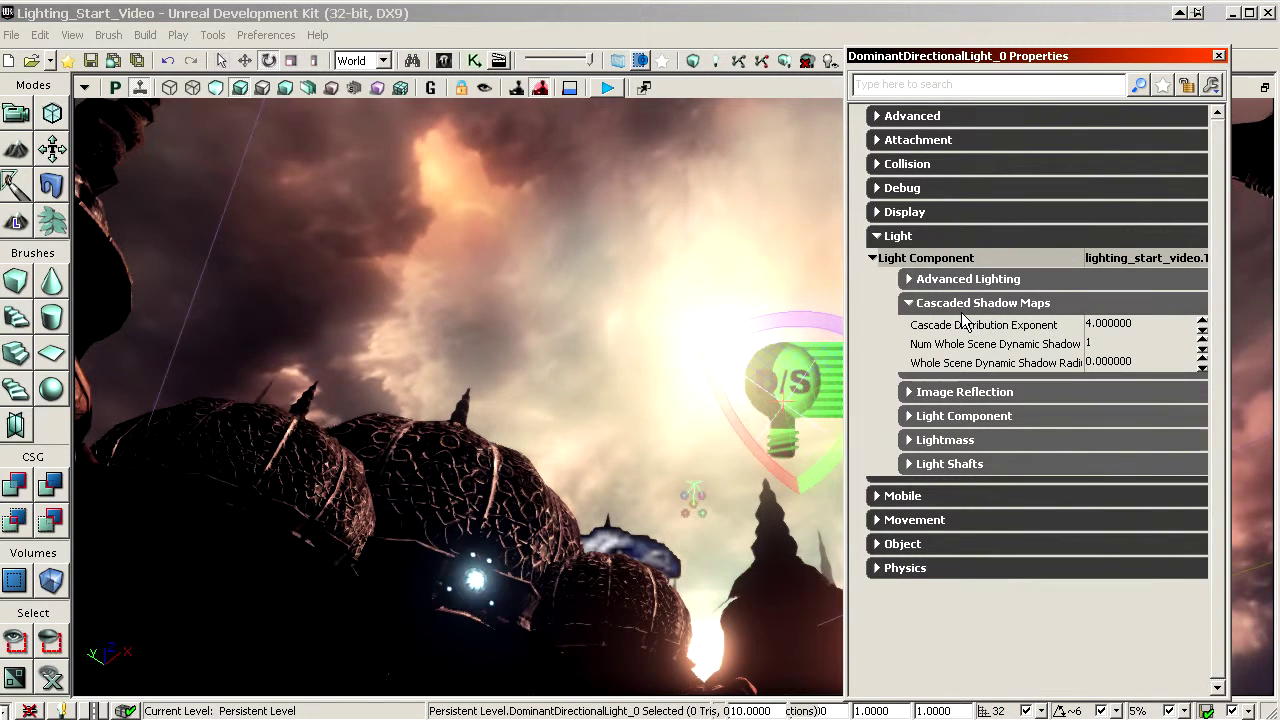
- Set the Whole Scene Dynamic Shadow Radius to 1000 and check the shadows on the courtyard floor
left_click(1035, 363)
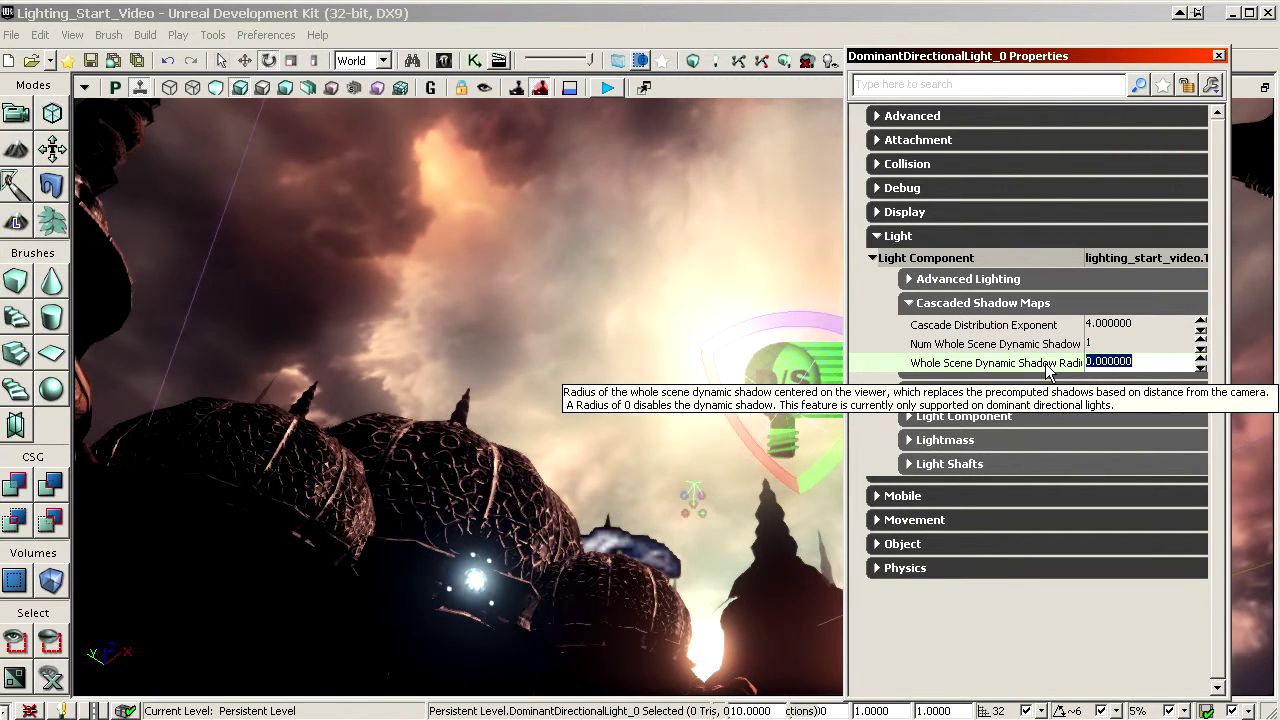
type("1000")
key("Return")
right_click_drag(607, 400, 500, 590)
right_click_drag(800, 290, 829, 363)
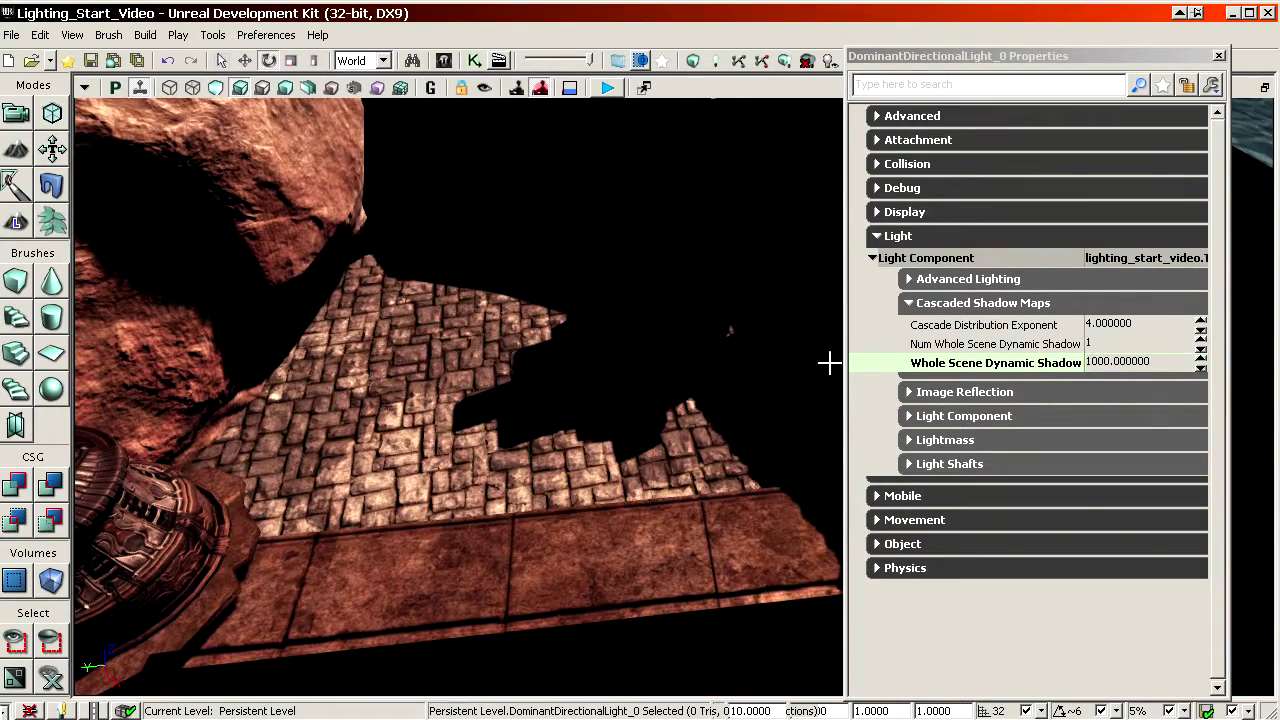
- Reset the Whole Scene Dynamic Shadow Radius to 0 and rebuild the level's lighting
left_click(1018, 345)
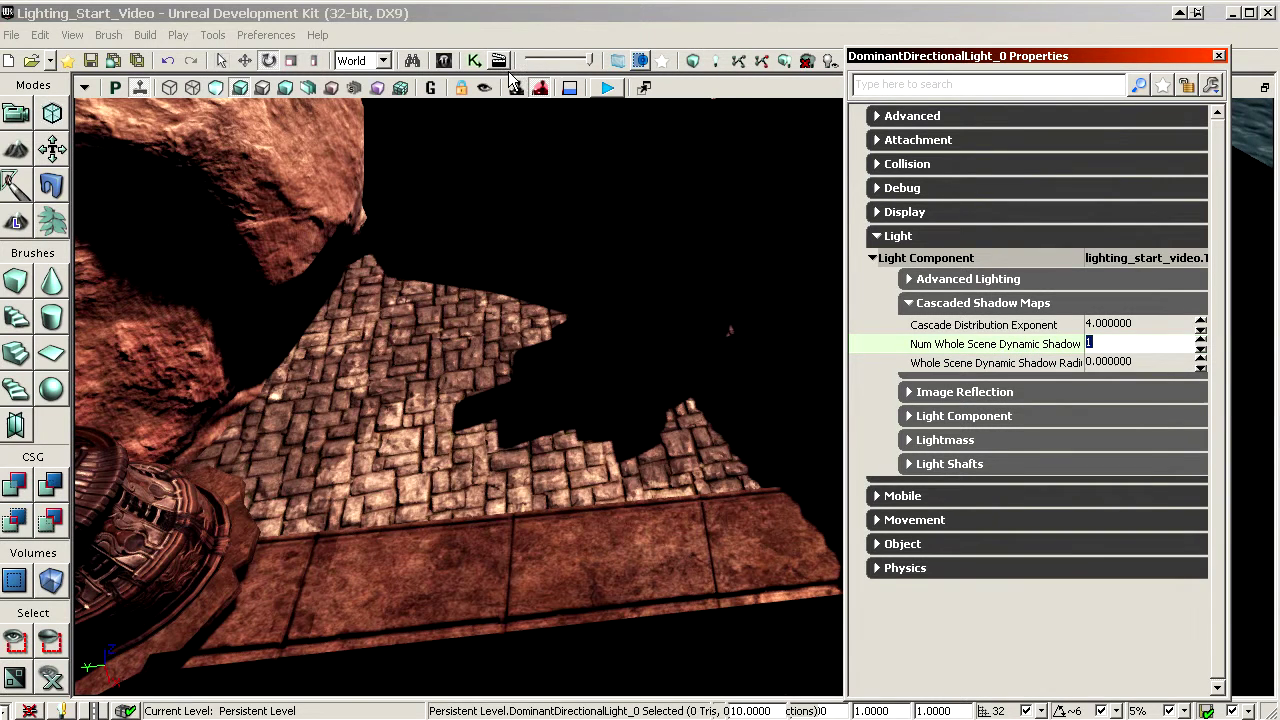
left_click(714, 61)
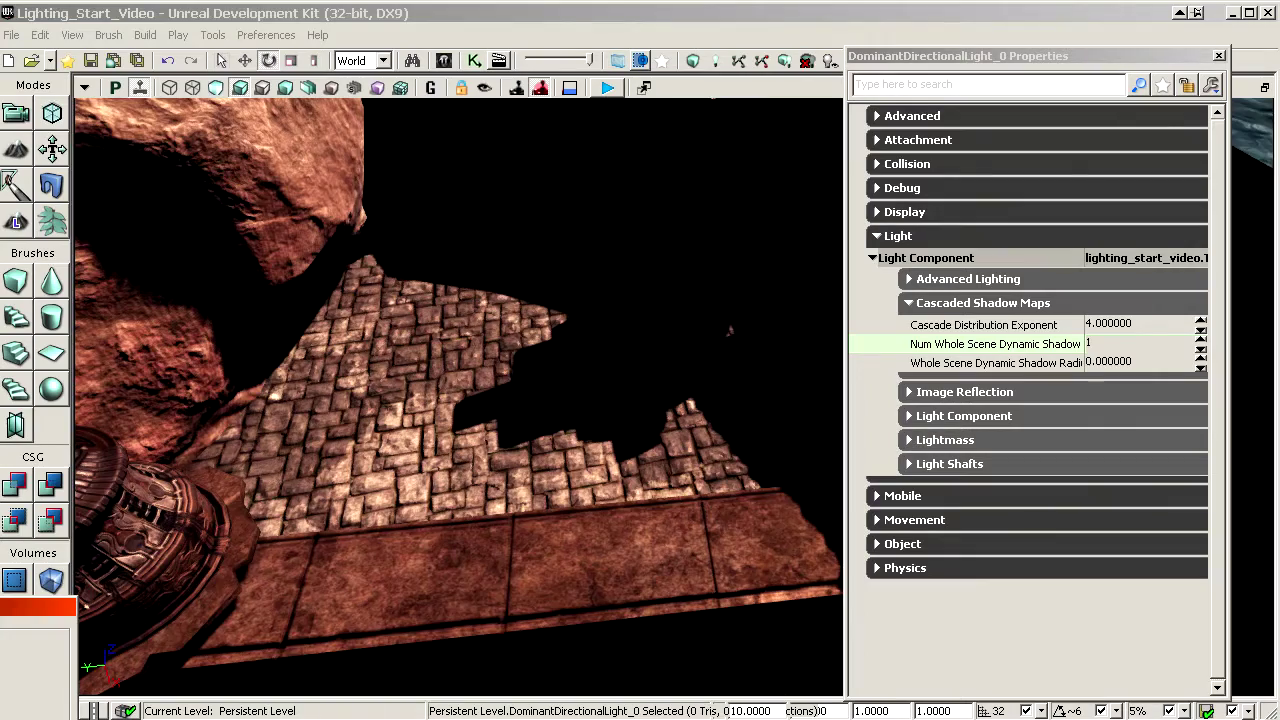
right_click_drag(512, 298, 510, 295)
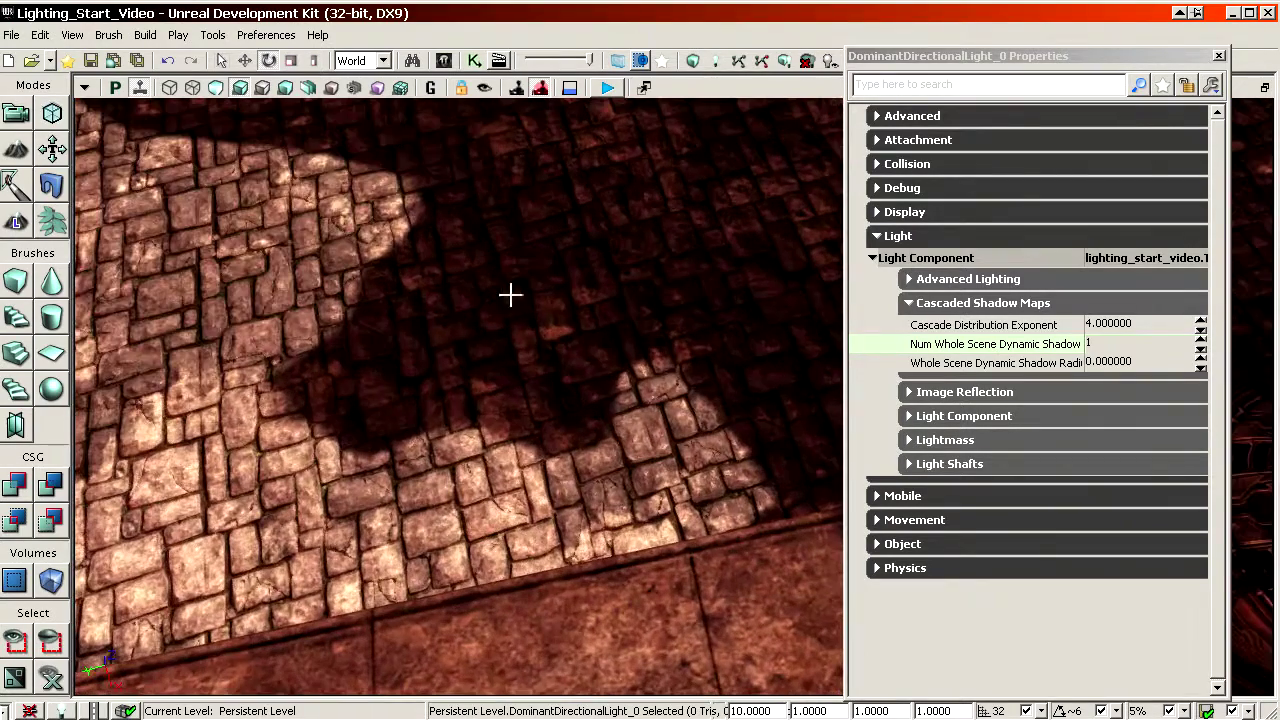
- Show the viewport in Lighting Only mode and set the Whole Scene Dynamic Shadow Radius to 1024
left_click(287, 89)
right_click_drag(413, 249, 410, 245)
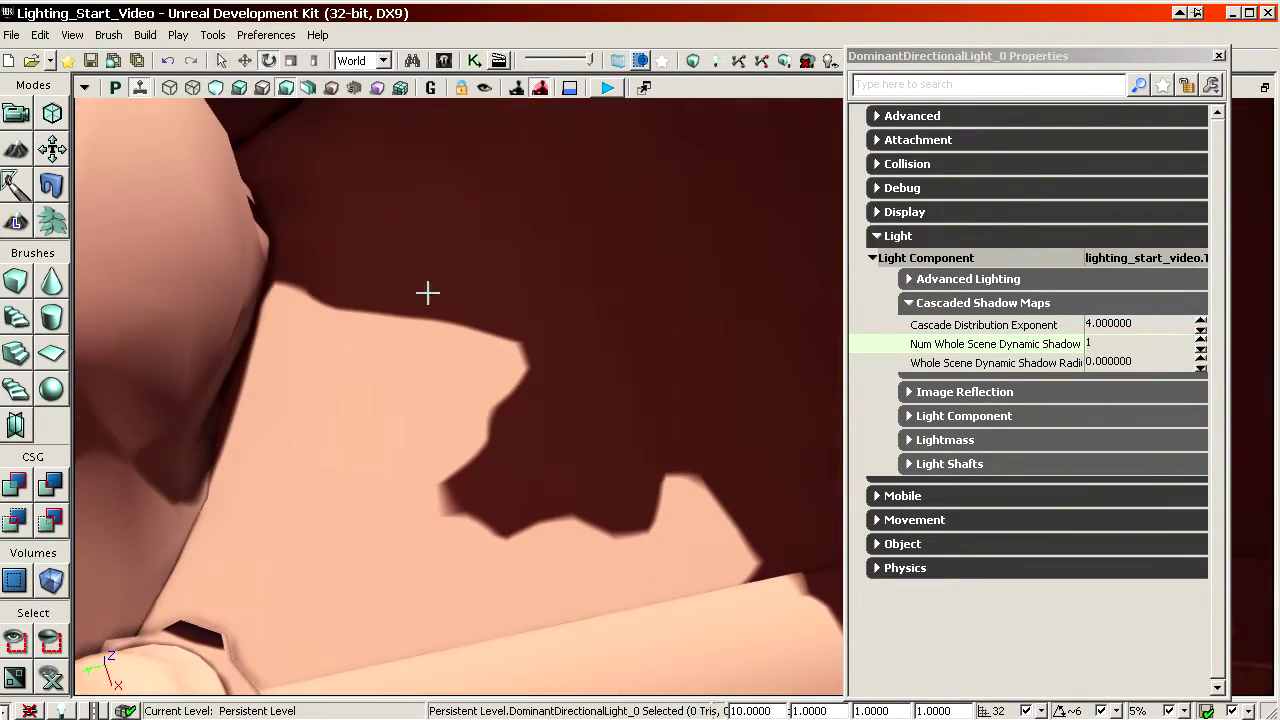
left_click(1120, 362)
type("1024")
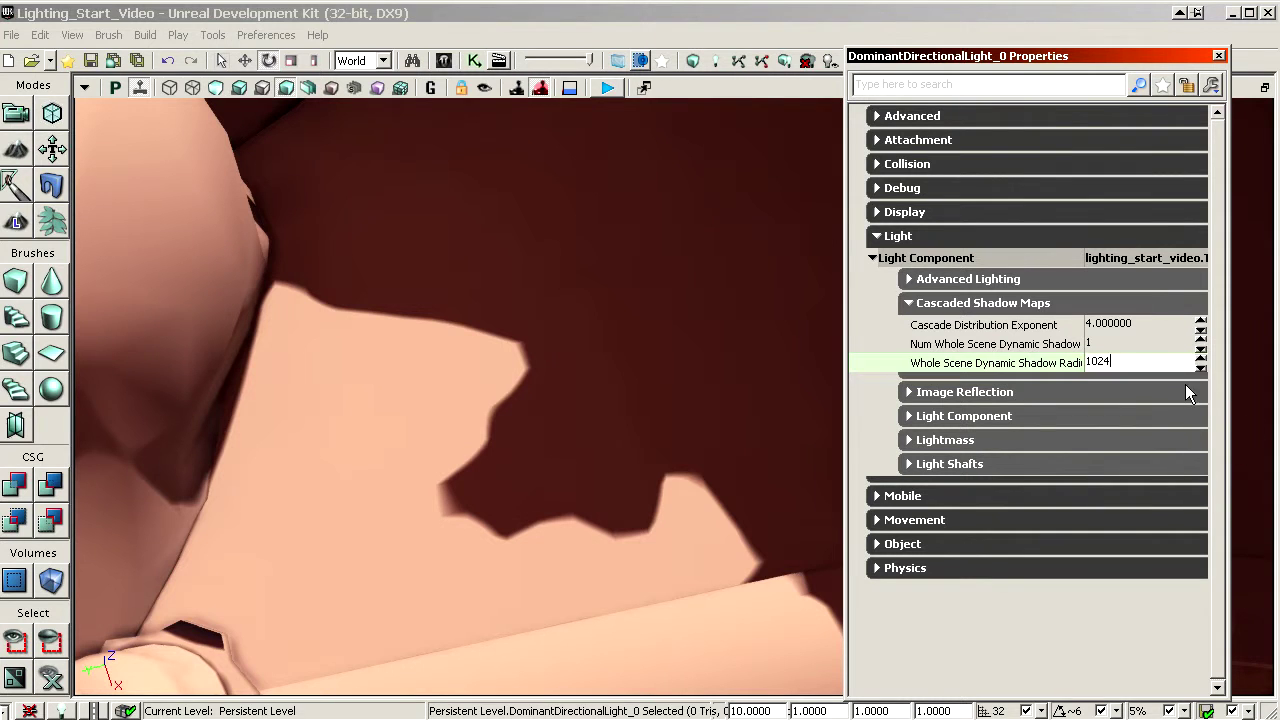
key("Return")
right_click_drag(761, 444, 748, 453)
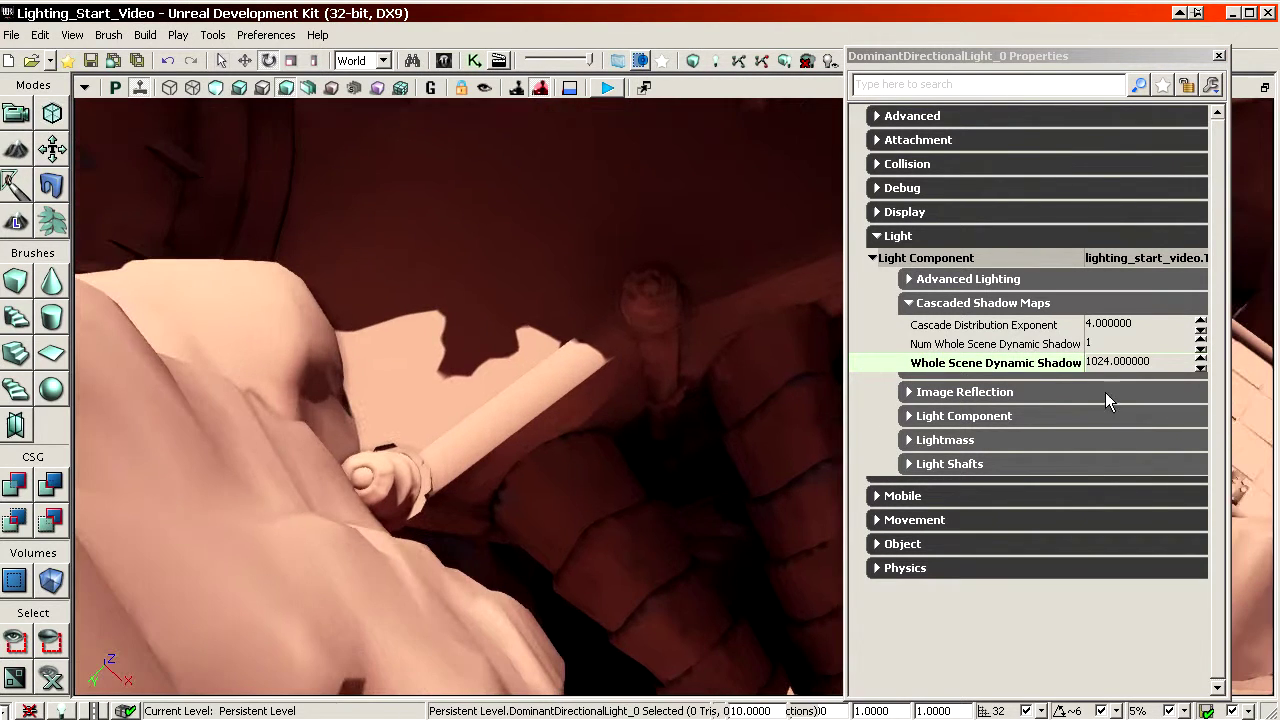
- Set the Whole Scene Dynamic Shadow Radius to 0 to compare with the precomputed shadows
left_click(1052, 364)
type("0")
key("Return")
mouse_move(626, 461)
right_mouse_down()
mouse_move(655, 478)
mouse_move(626, 461)
right_mouse_up()
- Restore the Whole Scene Dynamic Shadow Radius to 1024 and compare the shadow edges on the ground and roof
left_click(1047, 365)
type("1024")
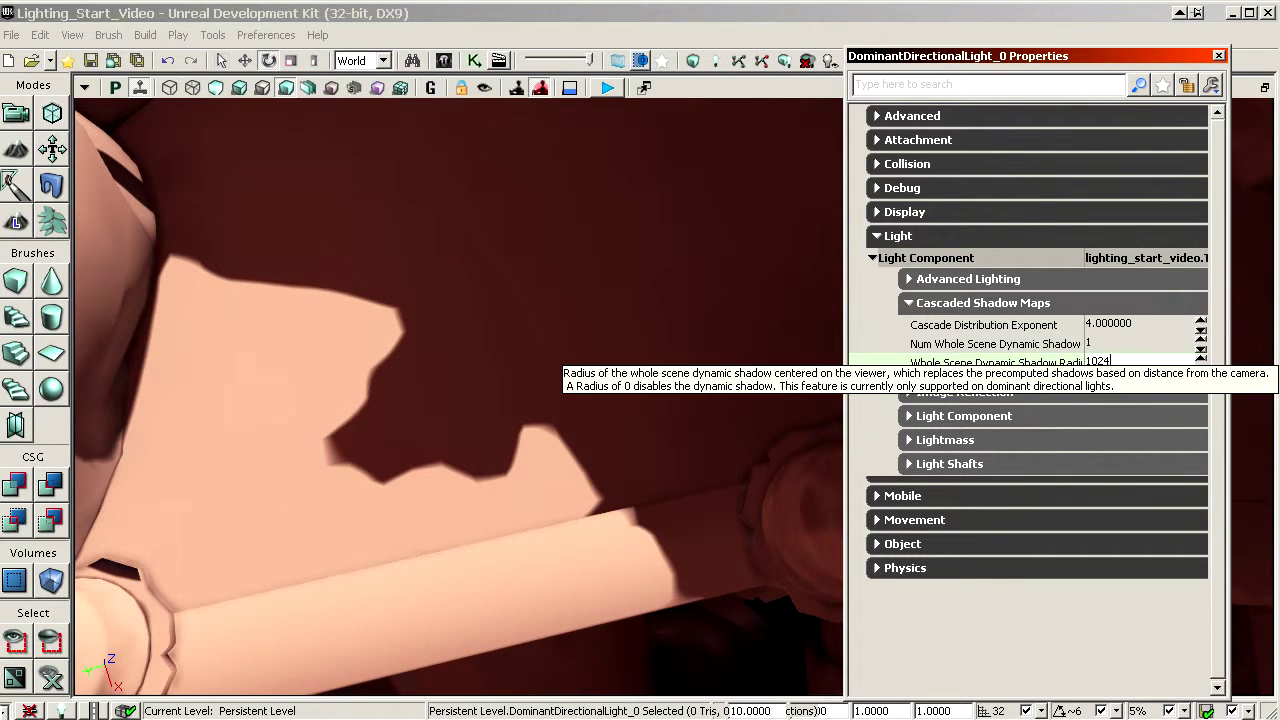
key("Return")
left_click_drag(612, 426, 551, 294)
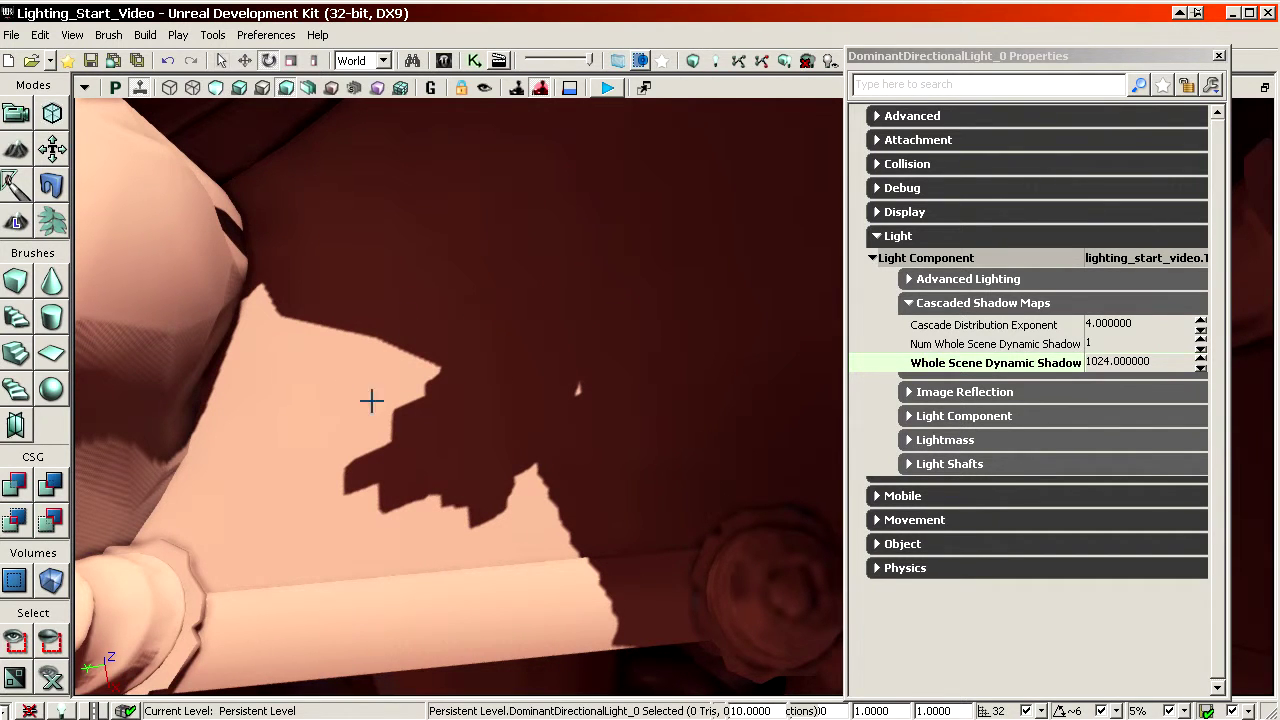
right_click_drag(372, 401, 522, 375)
- Set the number of whole scene dynamic shadow cascades to 4 and inspect the ground shadow
left_click(1028, 347)
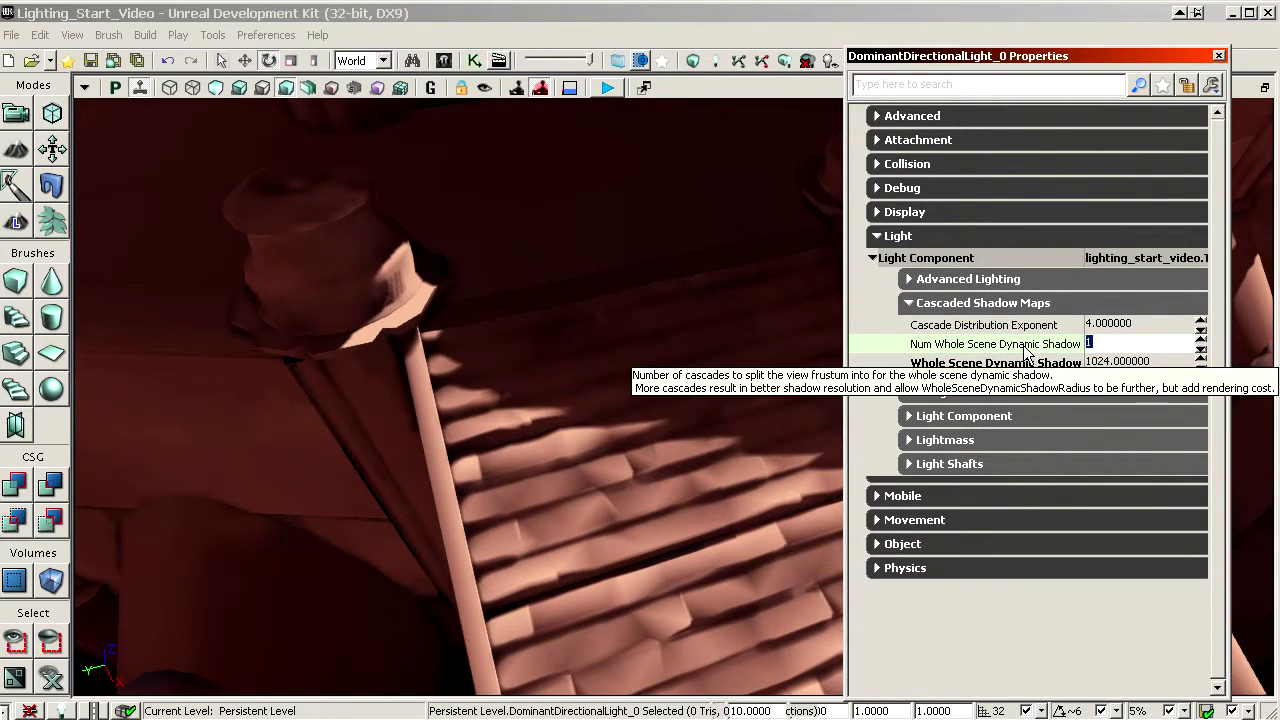
type("4")
key("Return")
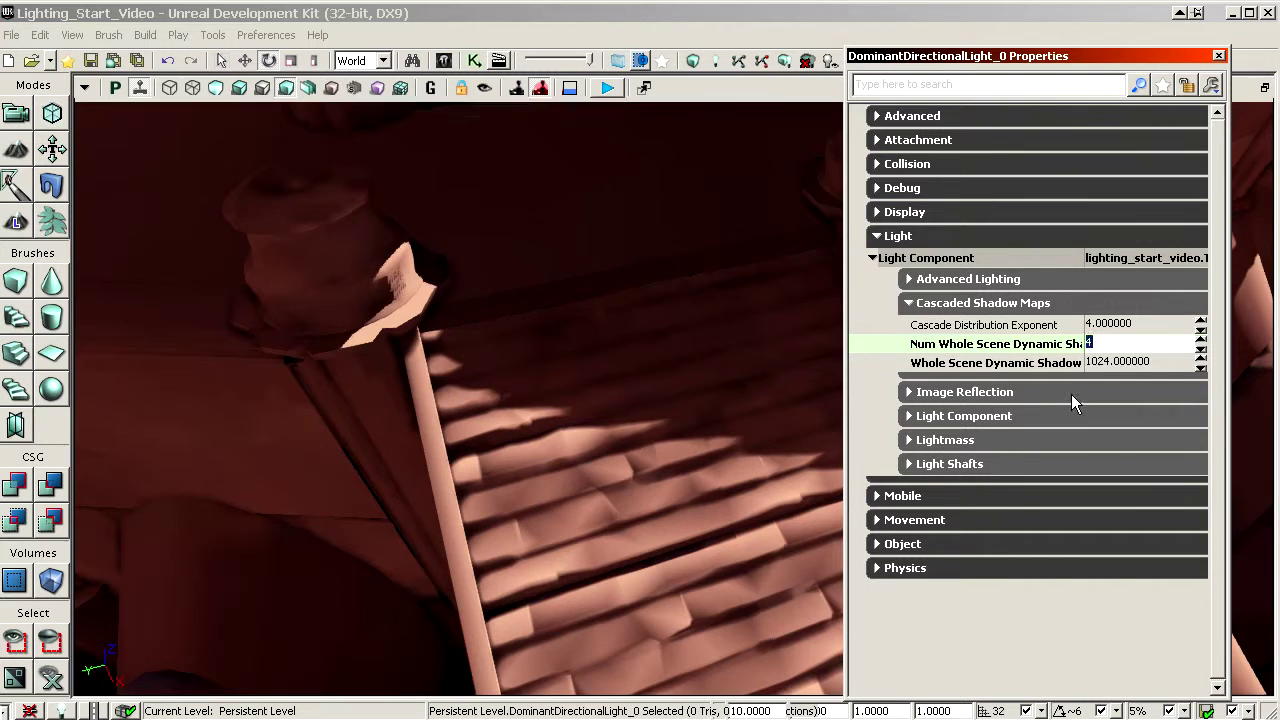
right_click_drag(640, 390, 600, 385)
left_click_drag(805, 253, 572, 493)
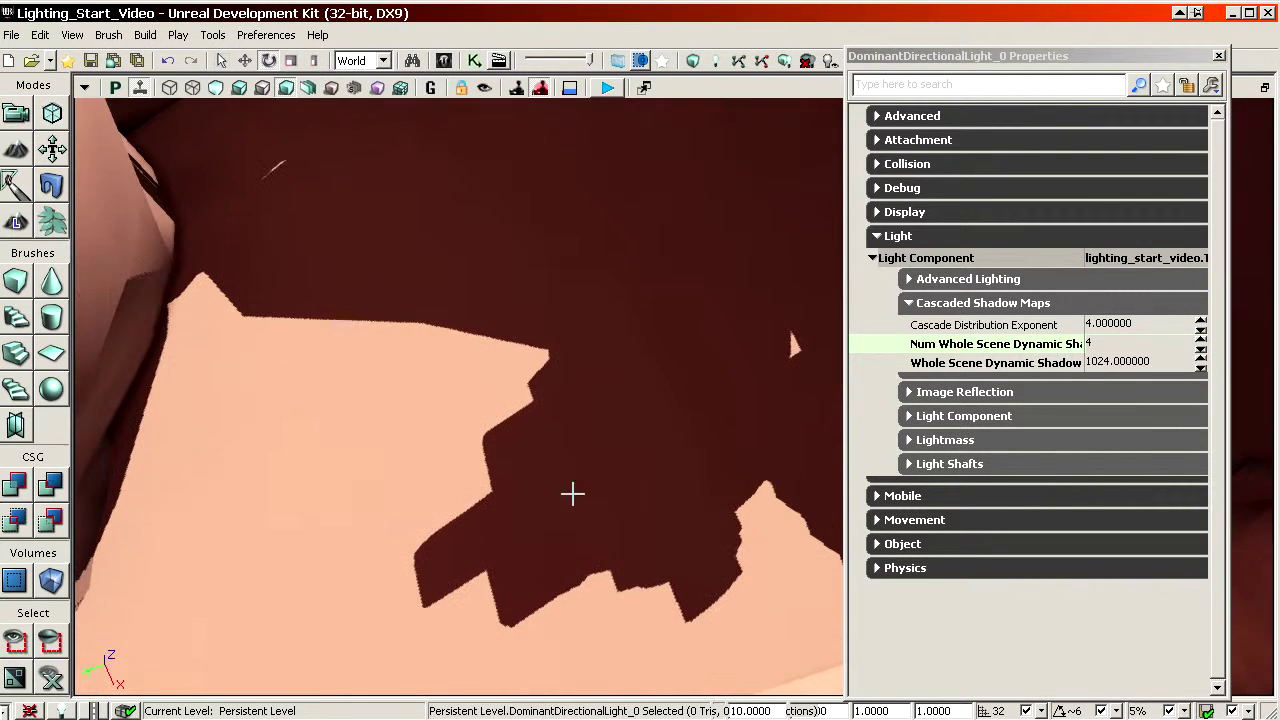
- Lower the number of dynamic shadow cascades to 3 and then 2 to compare the shadow resolution
left_click(1012, 350)
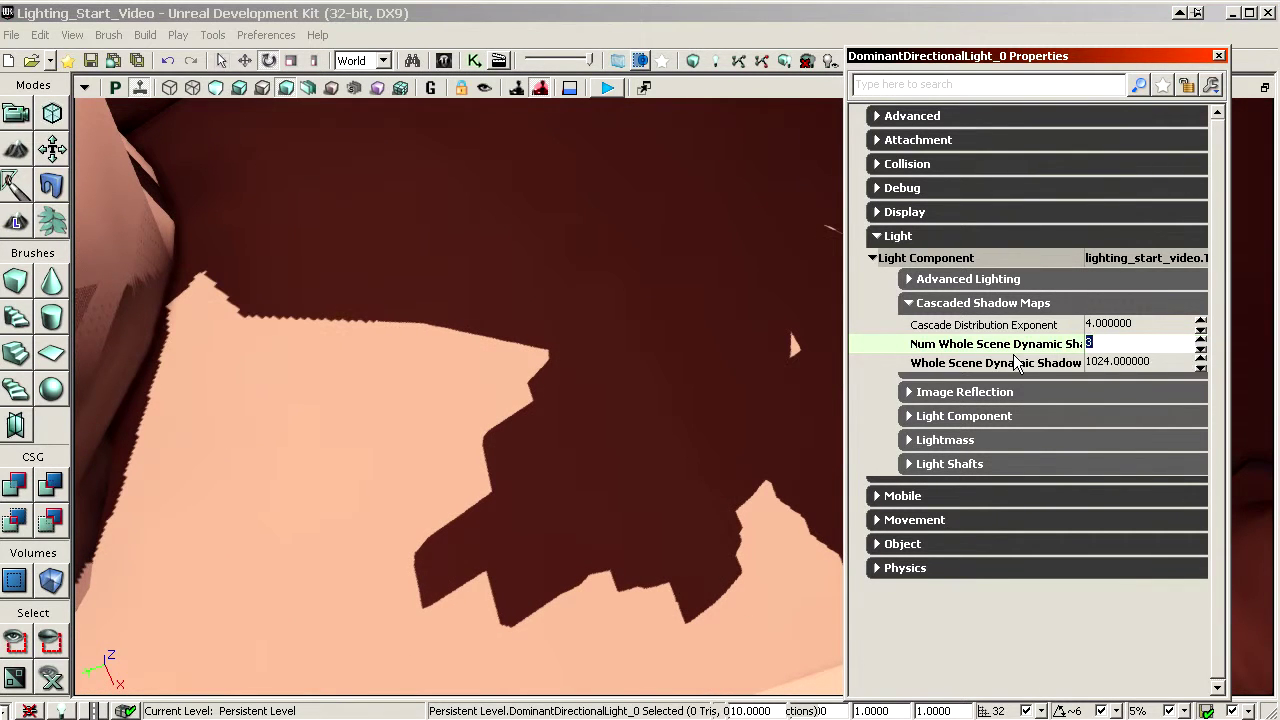
type("2")
key("Return")
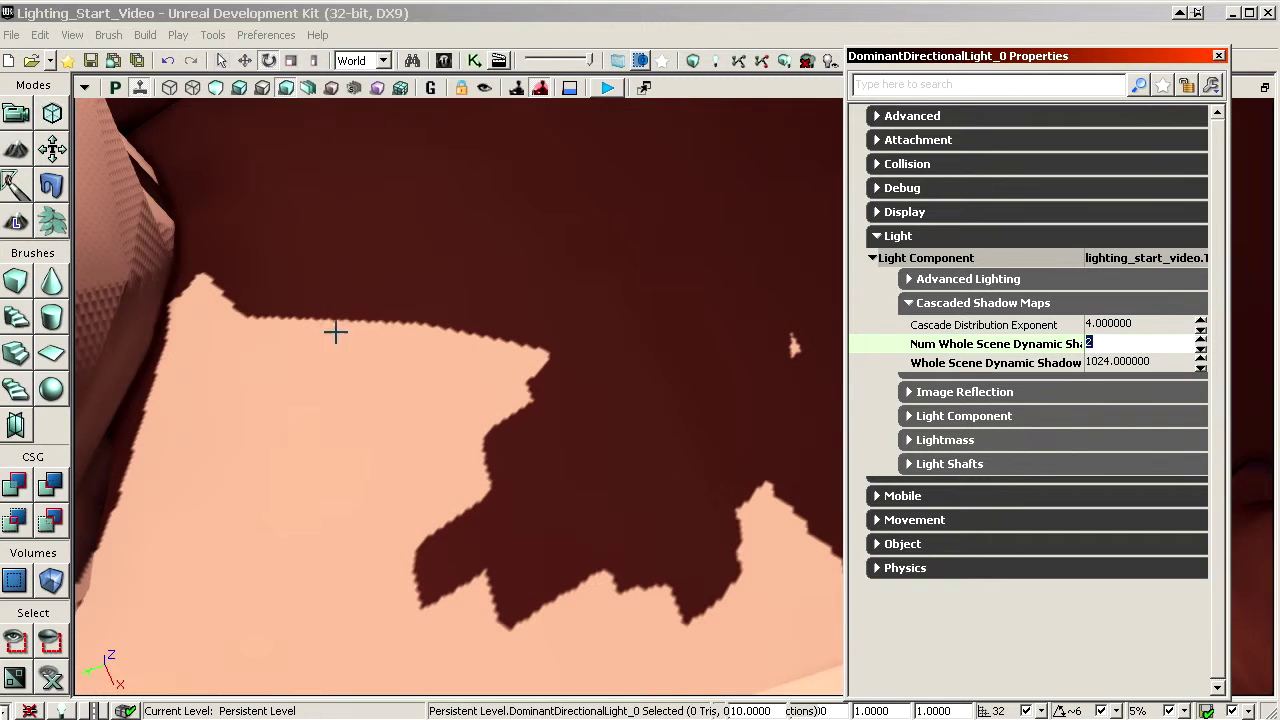
- Compare the shadow with 4 cascades, and return the number of dynamic shadow cascades to 1
left_click(1048, 352)
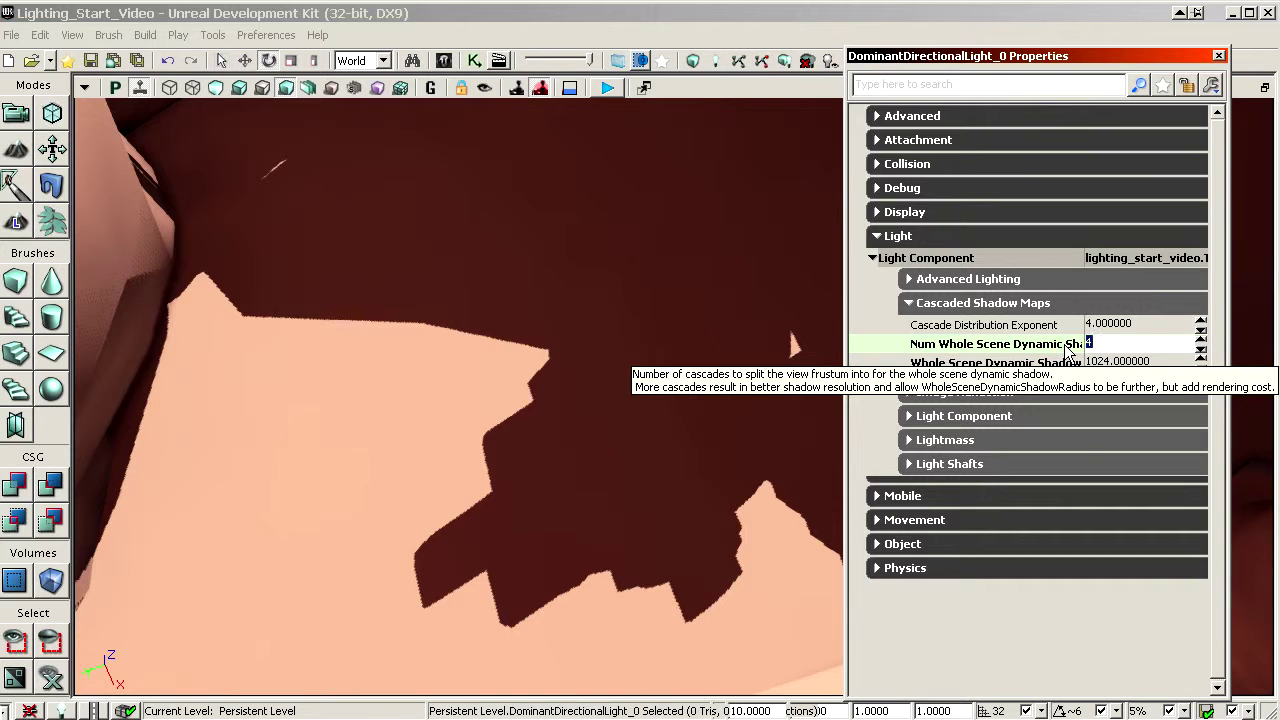
key("Return")
left_click(1044, 365)
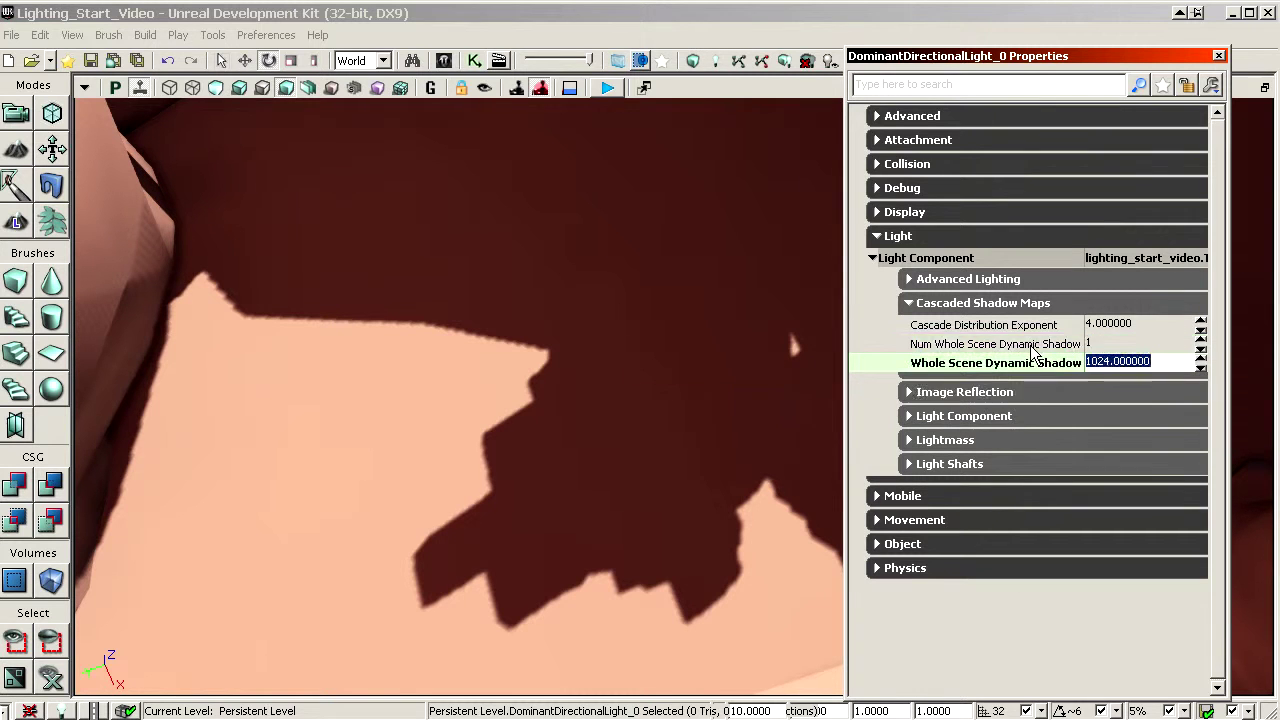
left_click(1035, 350)
left_click(1036, 366)
left_click(1036, 348)
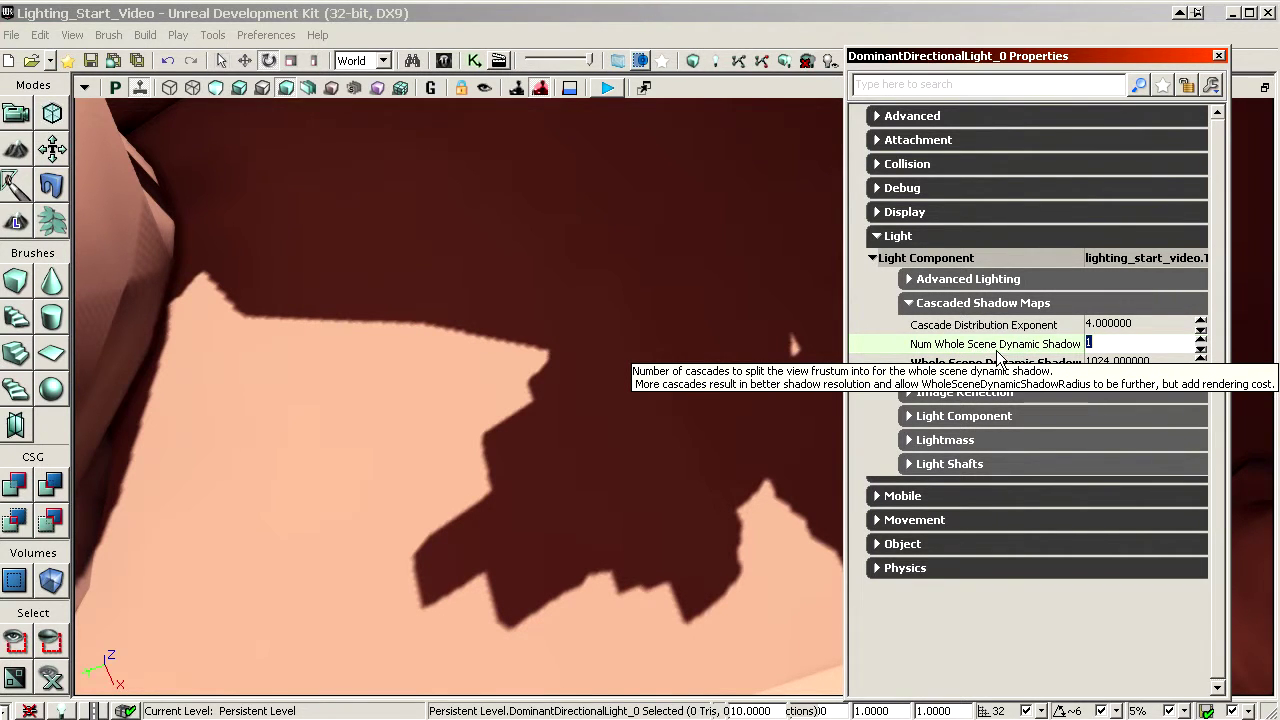
- Inspect the dynamic shadow edges on the courtyard floor, both close up and from farther away
right_click_drag(526, 515, 562, 538)
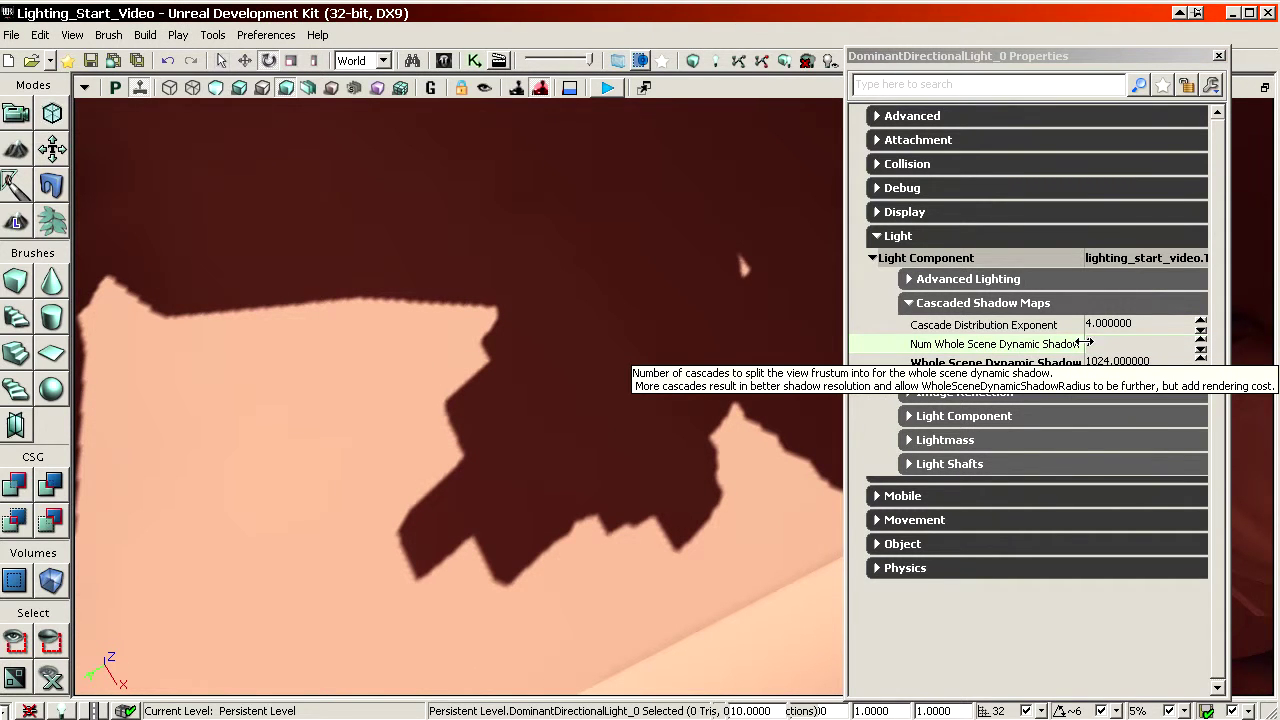
left_click(1154, 343)
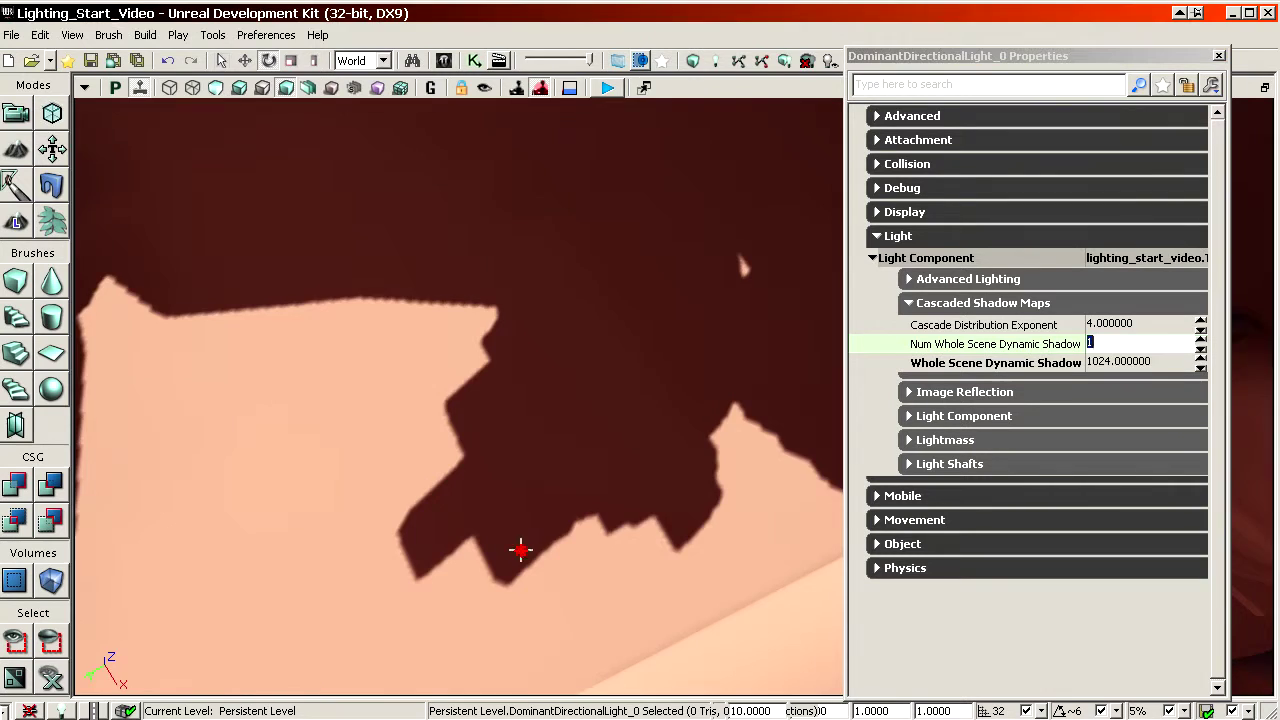
right_click_drag(521, 550, 575, 524)
left_click(1048, 352)
left_click(1043, 363)
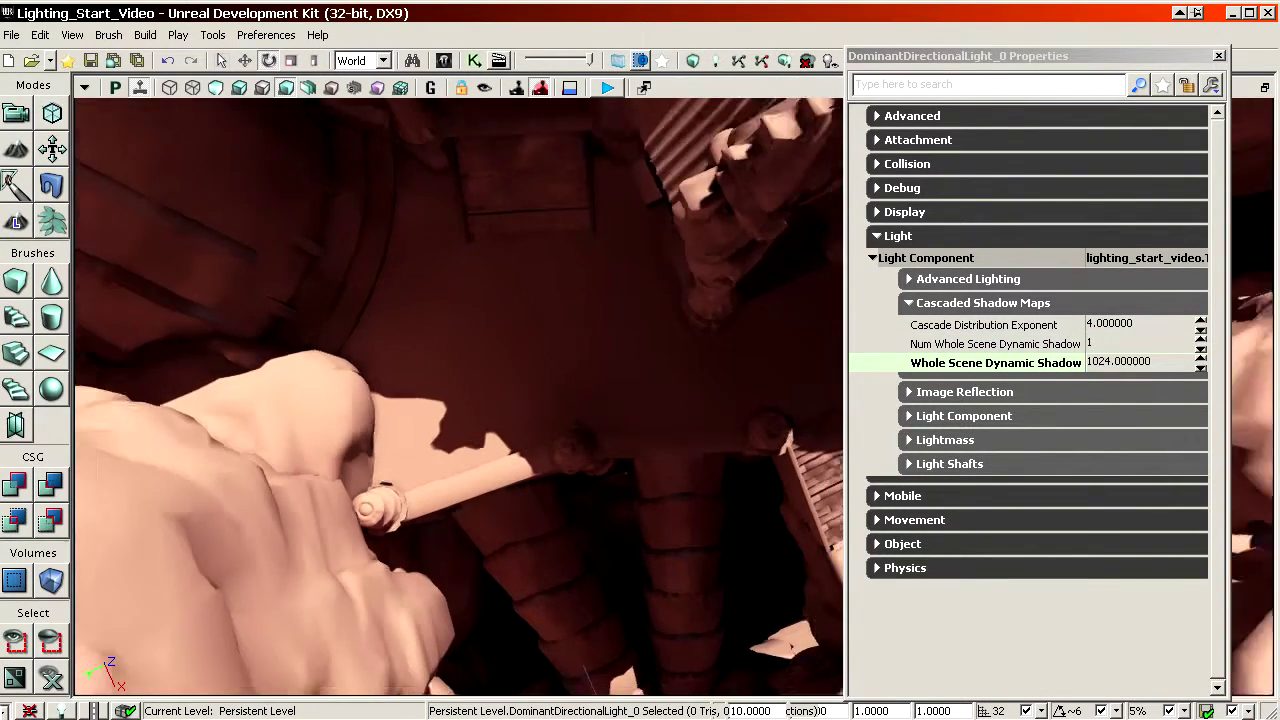
- Return the viewport to Lit mode and face the building's dark, shaded side
right_click_drag(460, 400, 263, 316)
left_click(240, 88)
mouse_move(397, 246)
right_mouse_down()
mouse_move(288, 528)
mouse_move(388, 468)
mouse_move(403, 251)
right_mouse_up()
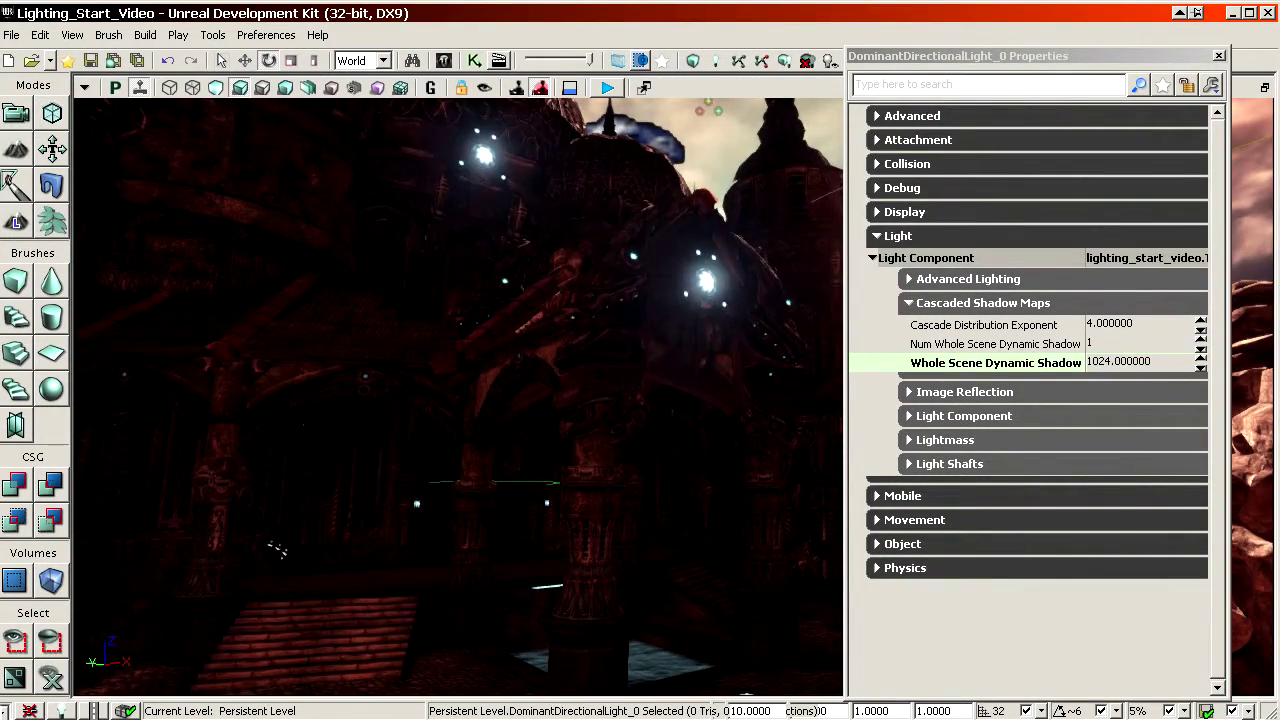
- Open the World Properties, review the Lightmass environment color and intensity settings, and close them
left_click_drag(671, 540, 754, 205)
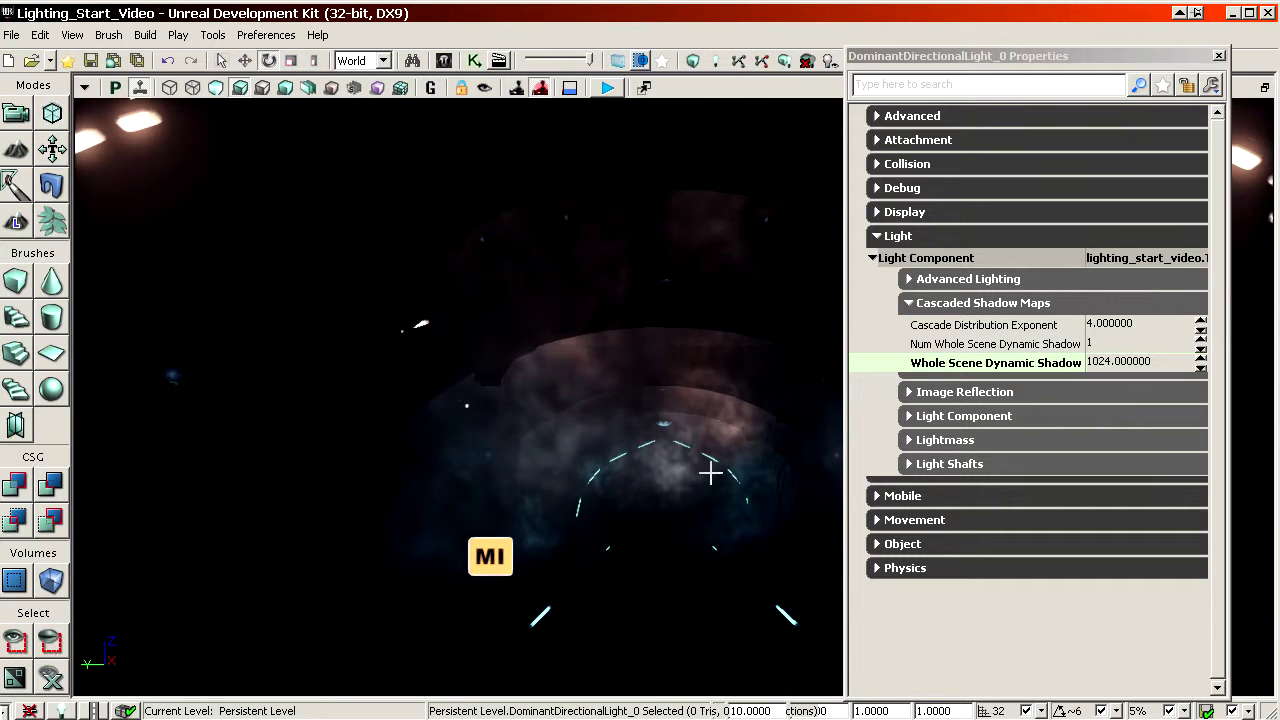
left_click(88, 35)
left_click(122, 122)
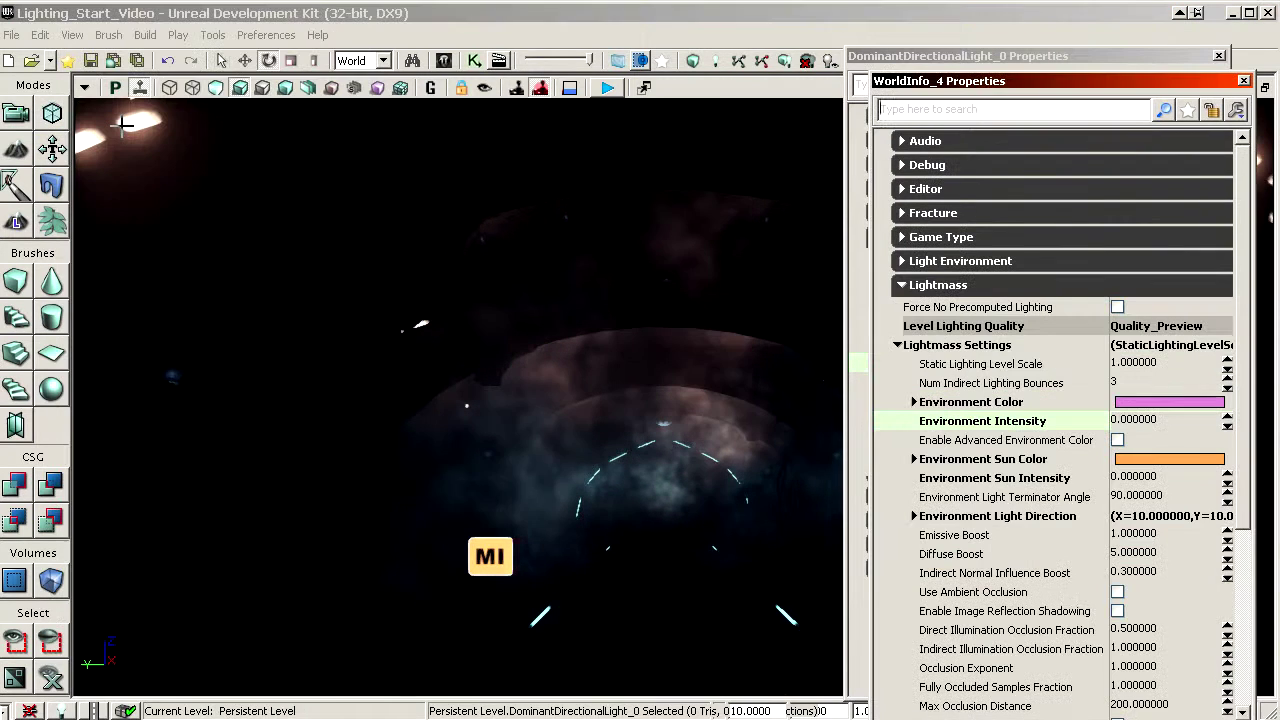
left_click_drag(1002, 86, 894, 61)
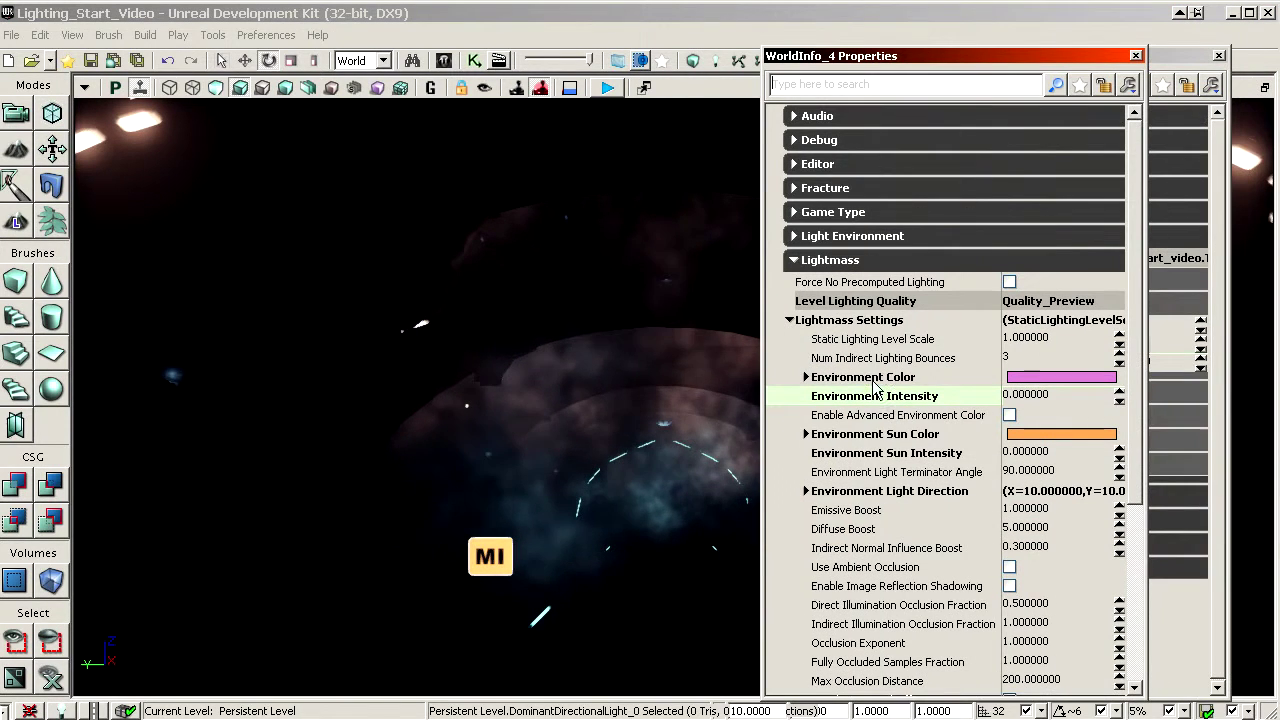
left_click(1135, 56)
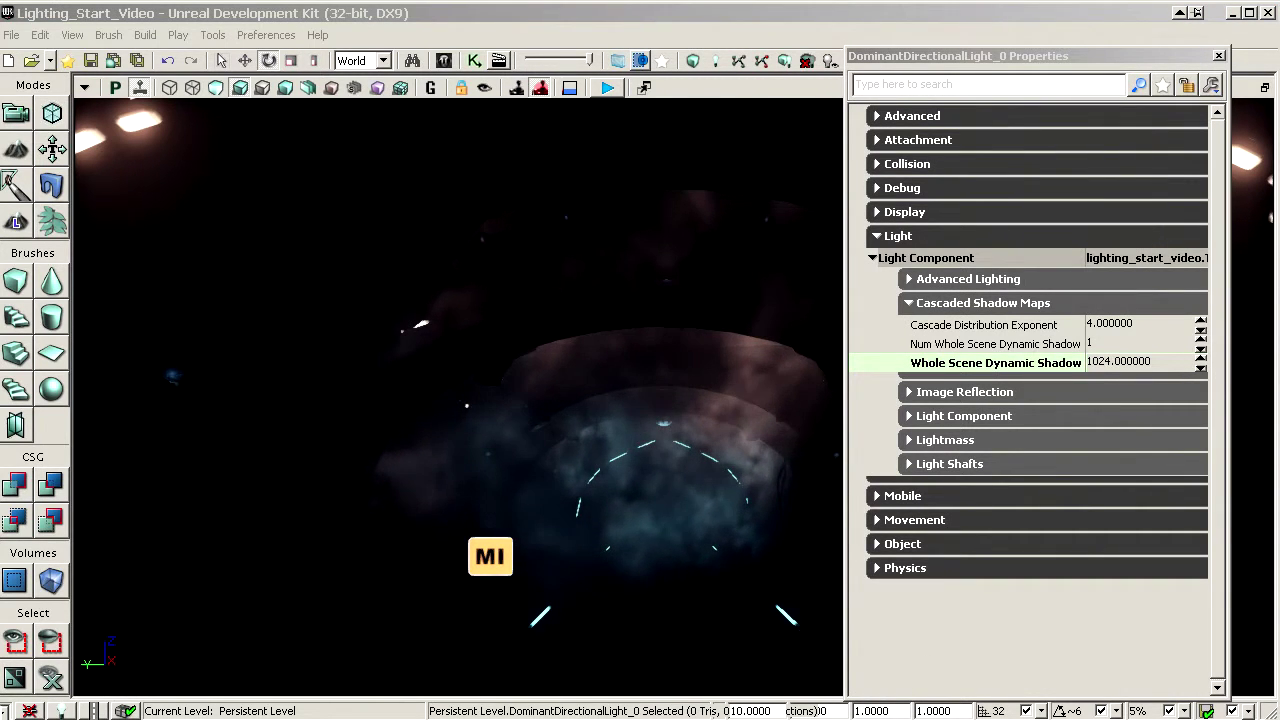
- Add a SkyLight from the Actor Classes list to the courtyard floor in front of the stairs
left_click_drag(1279, 42, 860, 36)
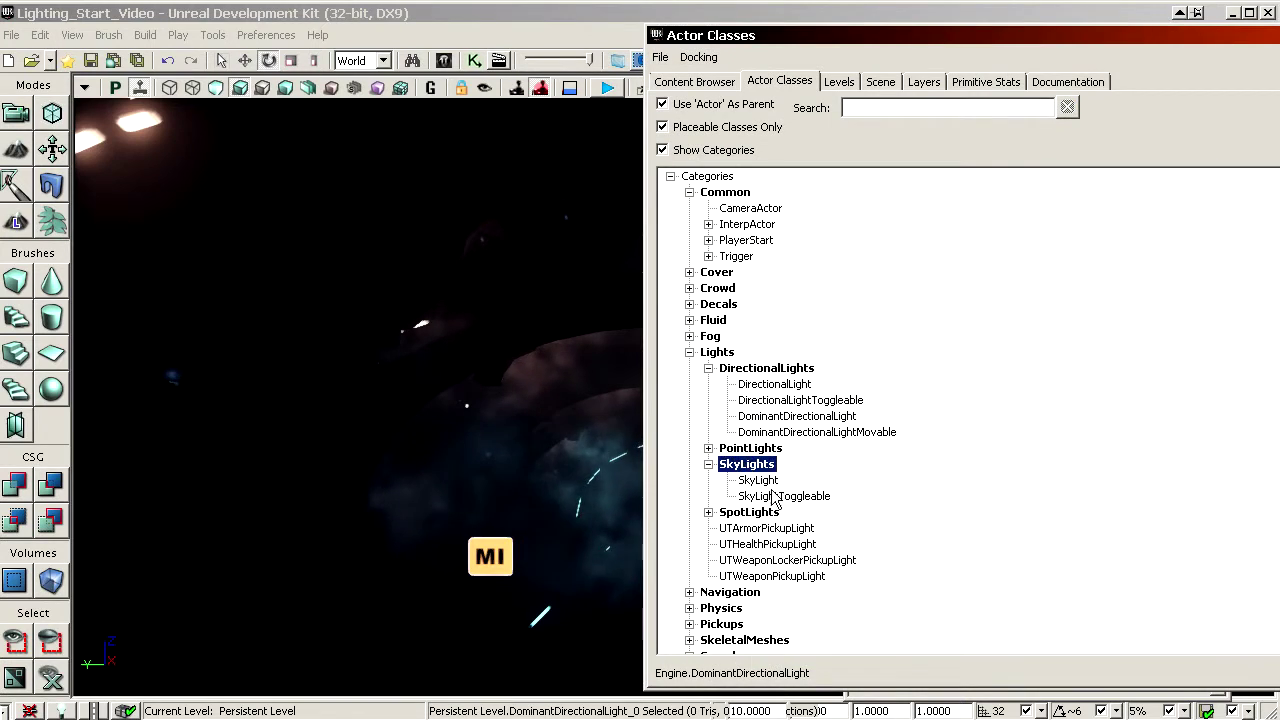
left_click(760, 481)
right_click_drag(477, 474, 470, 545)
left_click_drag(773, 482, 460, 546)
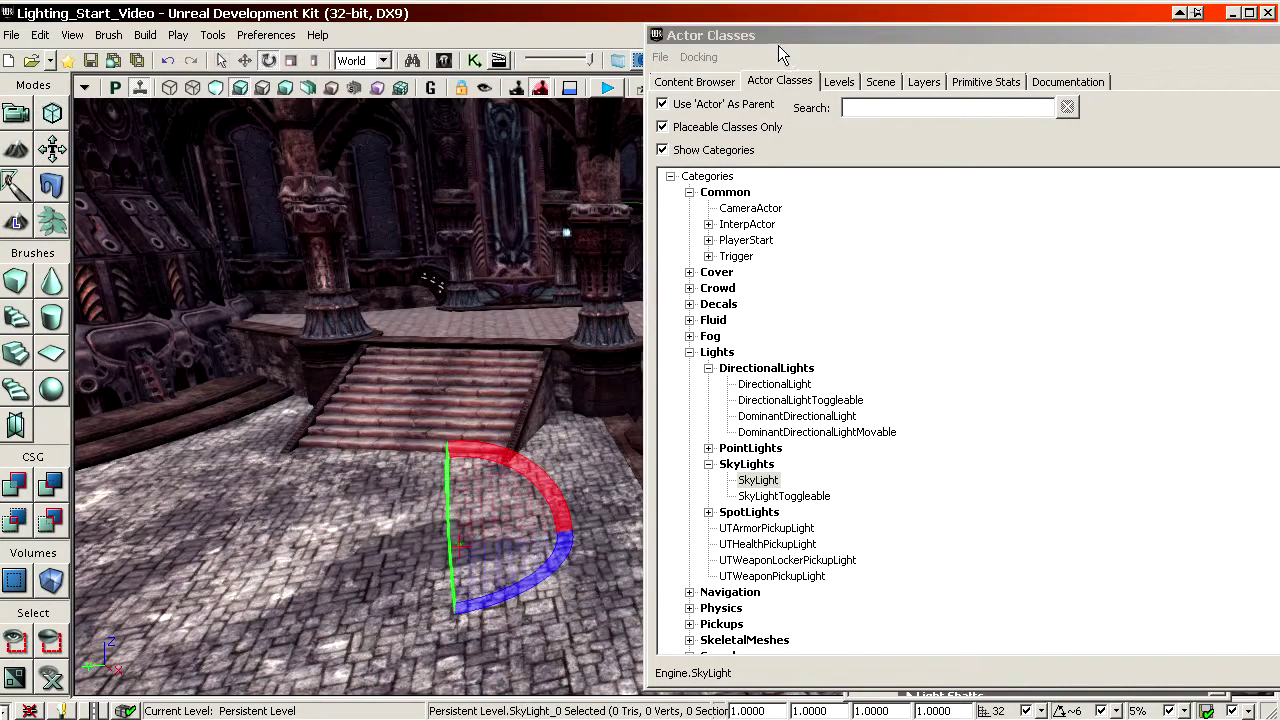
left_click_drag(778, 38, 1279, 42)
- Move the skylight up from the courtyard to the tower top beside the dominant directional light
right_click_drag(403, 320, 403, 277)
key("space")
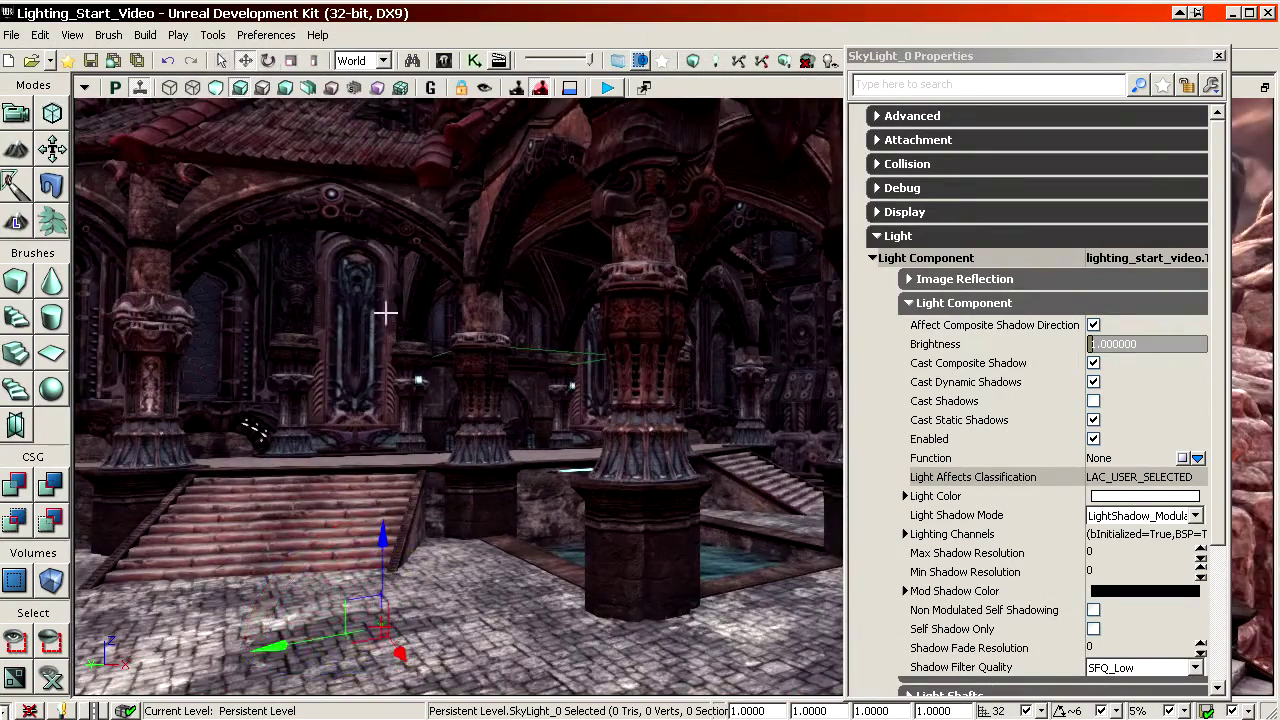
scroll(386, 313, "down", 2)
left_click_drag(397, 505, 397, 345, "shift")
left_click_drag(290, 607, 370, 600, "shift")
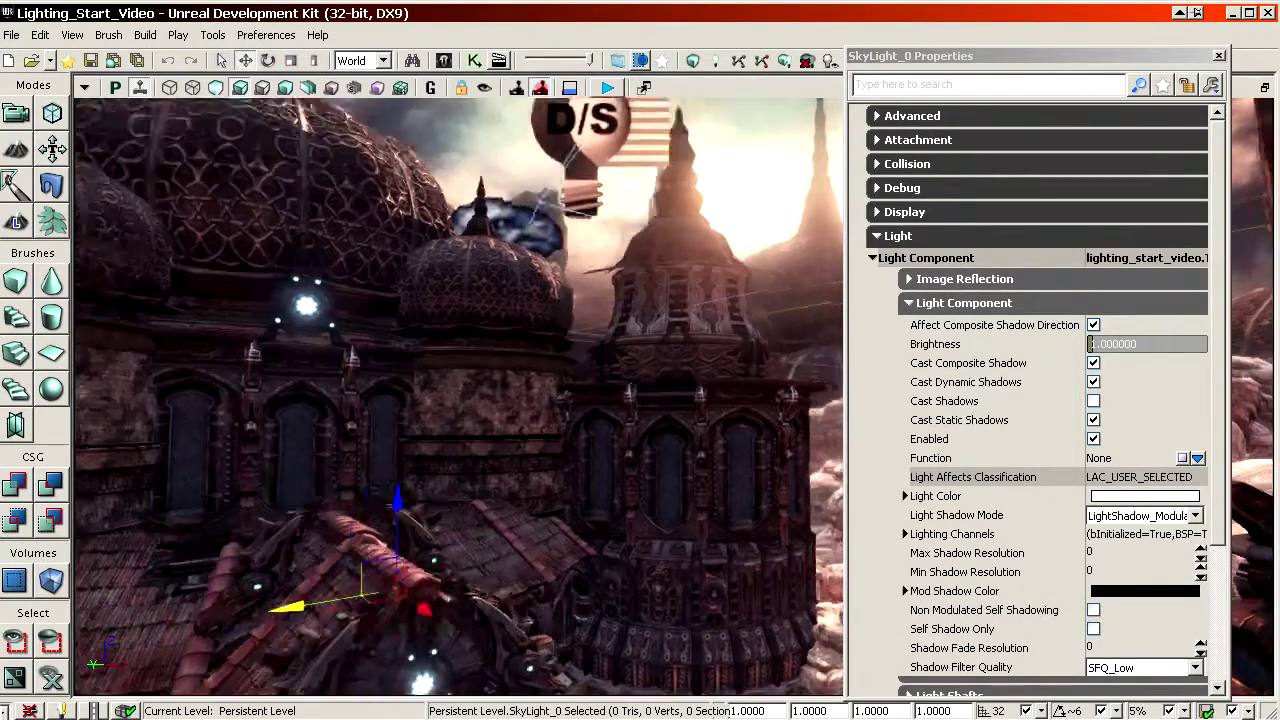
right_click_drag(391, 311, 450, 311, "ctrl+shift")
left_click_drag(391, 311, 420, 313, "ctrl+shift")
right_click_drag(391, 311, 440, 300)
left_click_drag(440, 300, 465, 302, "ctrl+shift")
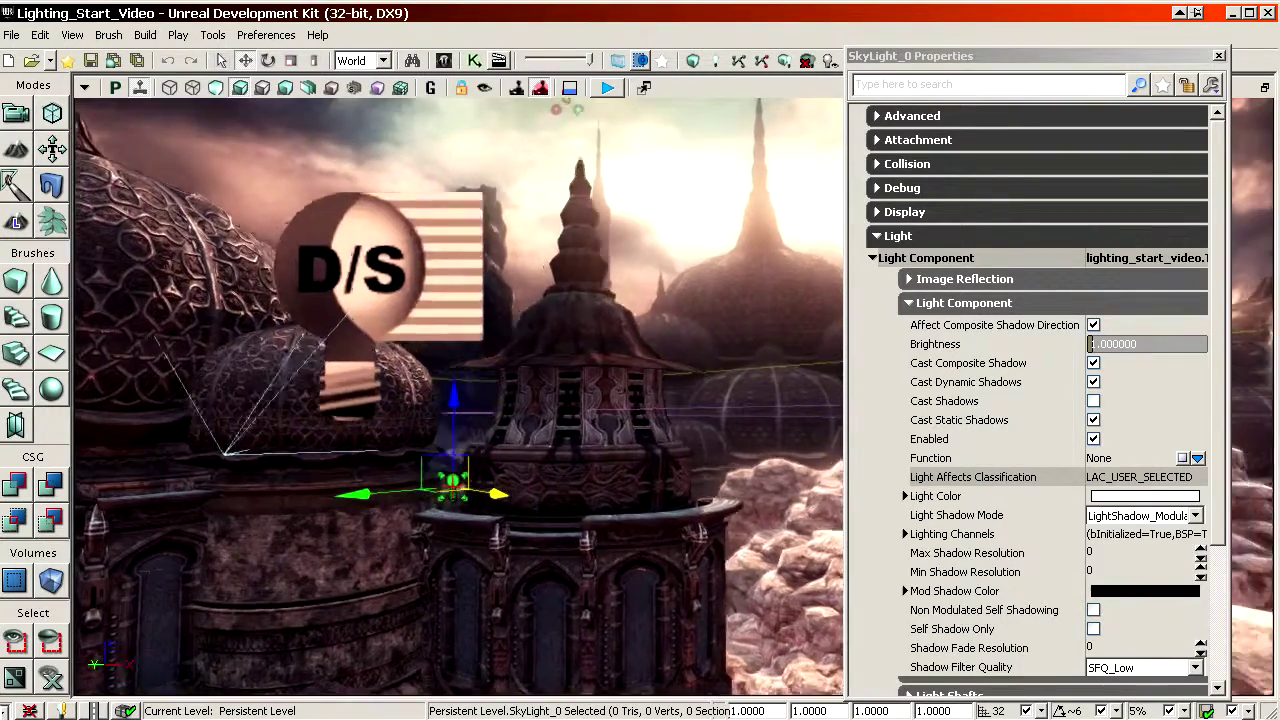
- Enlarge the skylight's icon by raising its draw scale to 10, 20 and finally 40, checking Draw Scale in its display properties
right_click_drag(370, 230, 366, 226)
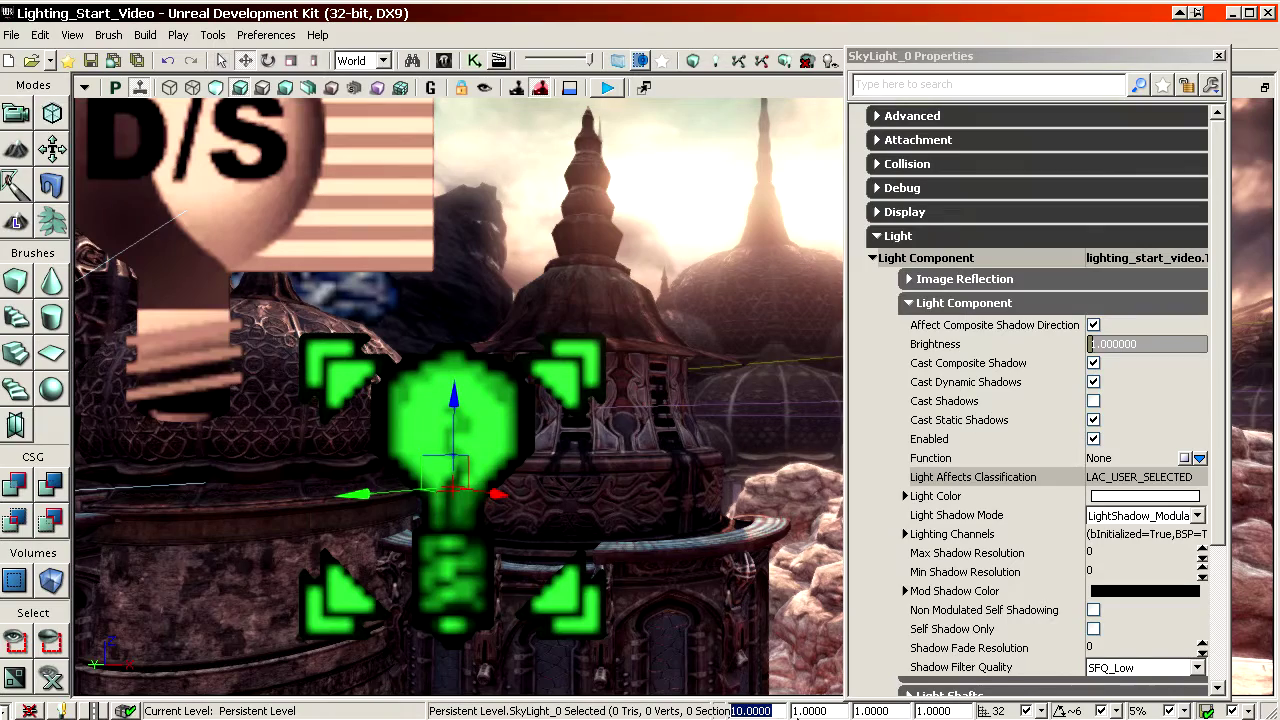
left_click(915, 219)
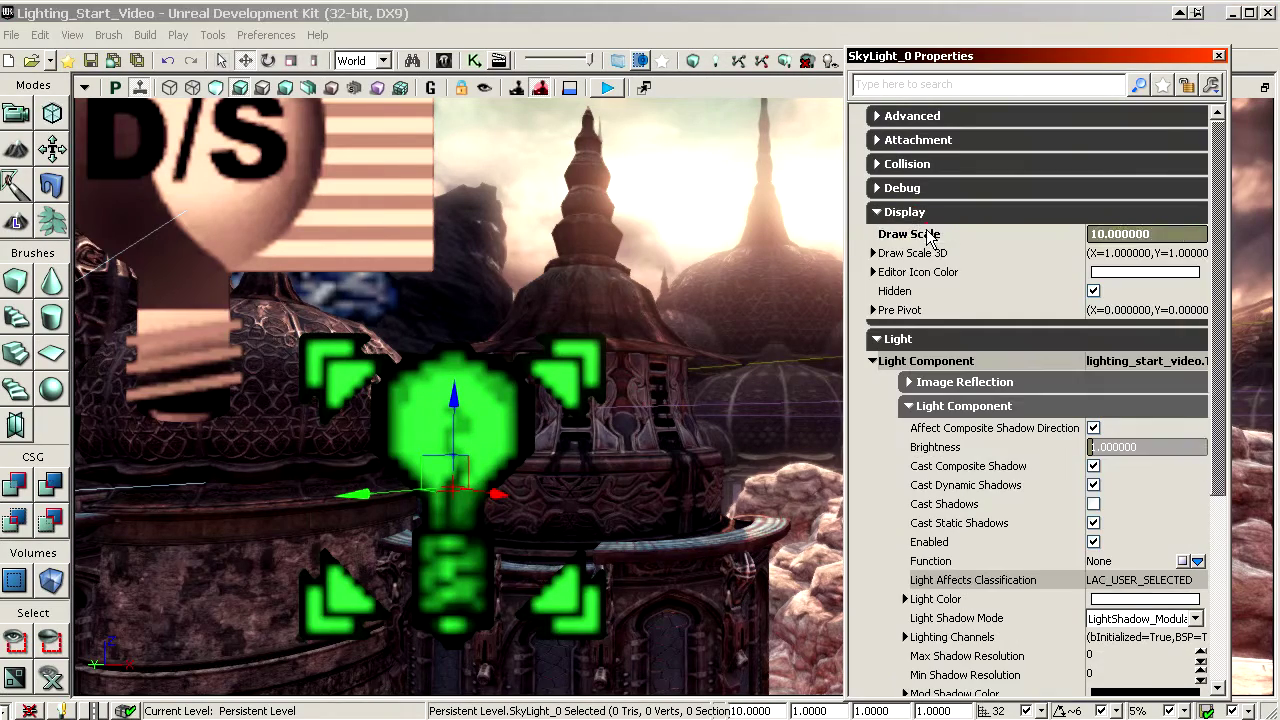
left_click(929, 237)
left_click(903, 214)
mouse_move(640, 300)
right_mouse_down()
mouse_move(600, 310)
mouse_move(650, 335)
mouse_move(630, 410)
right_mouse_up()
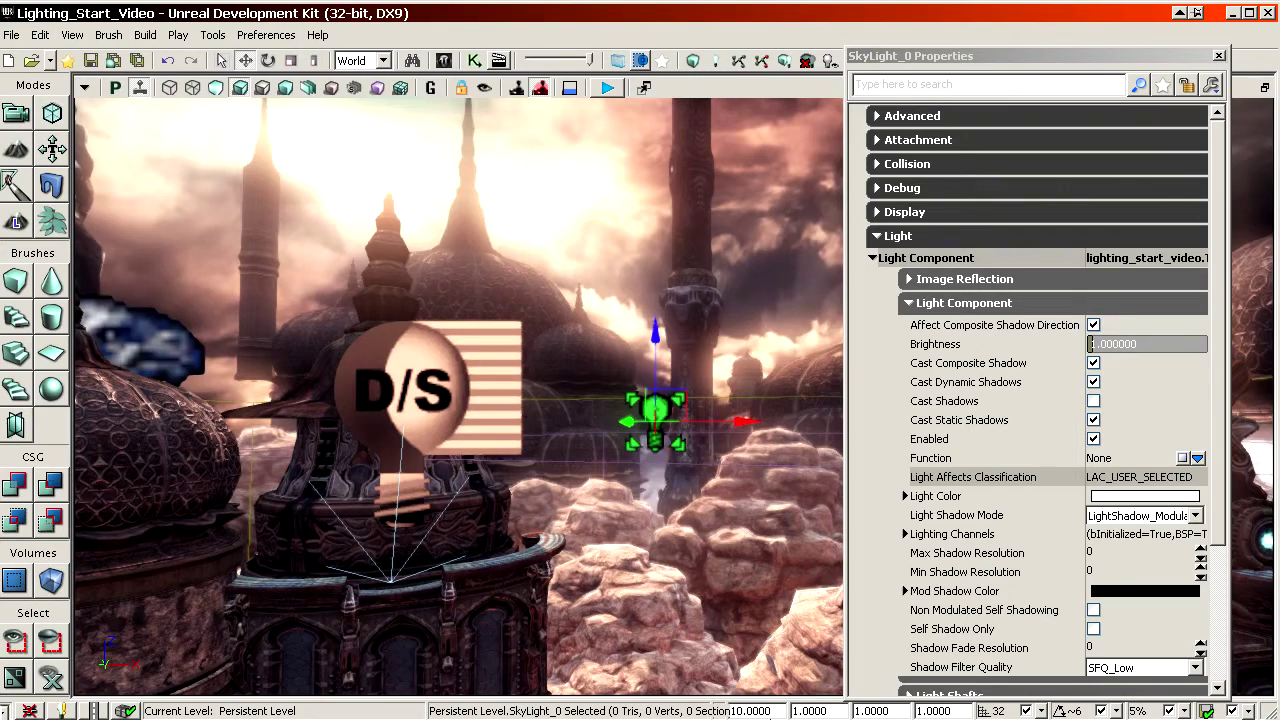
type("20")
key("Return")
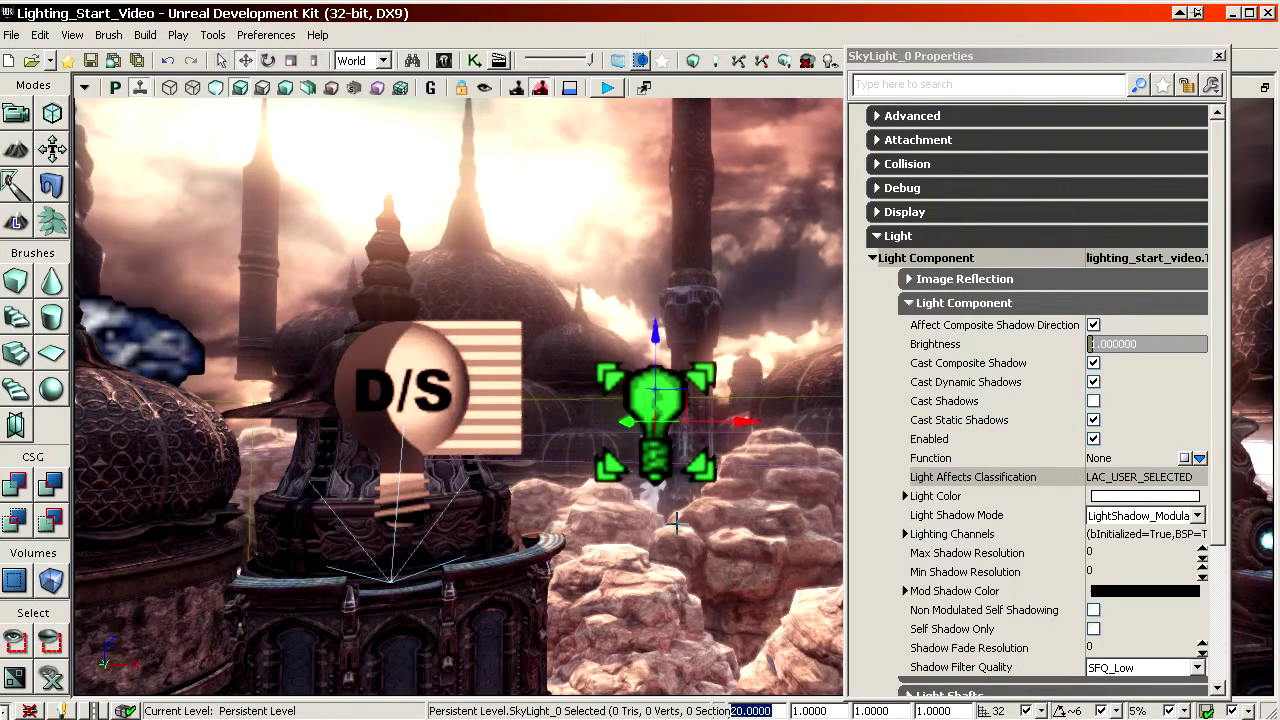
key("Return")
right_click_drag(660, 352, 694, 416)
right_click_drag(676, 502, 600, 498)
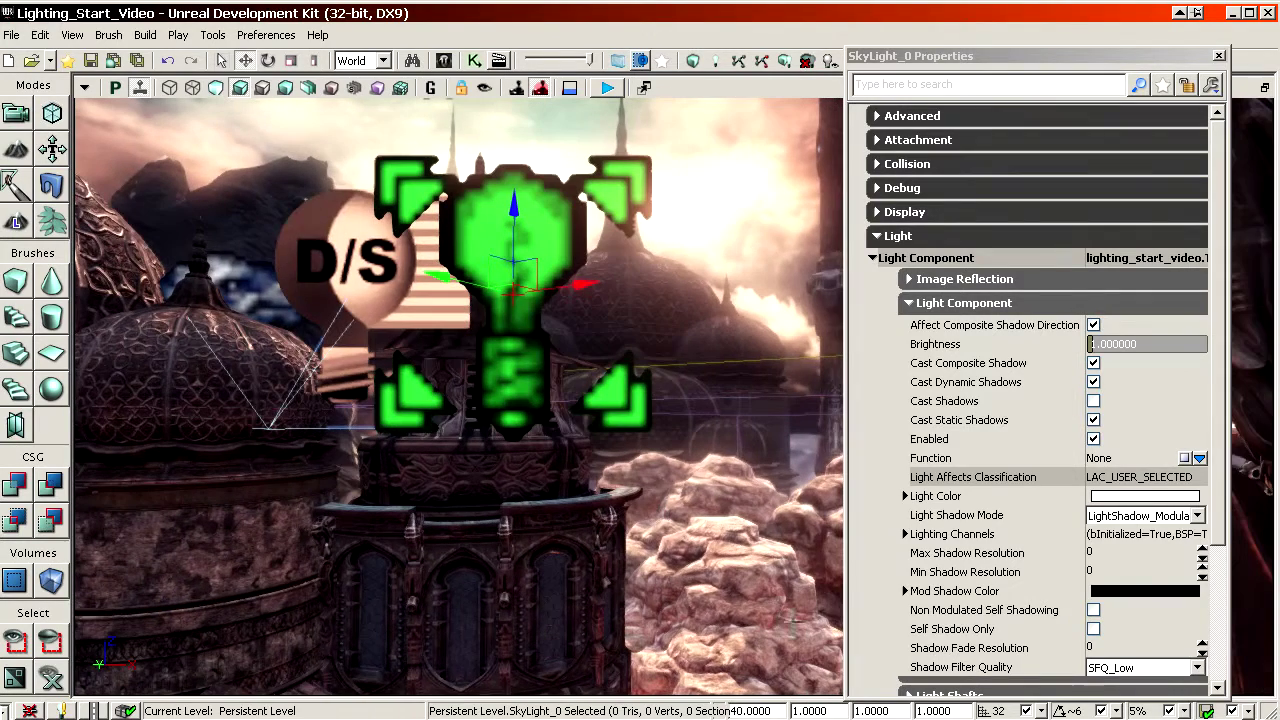
- Set both the Brightness and the Lower Brightness of the skylight to 0.2
left_click(975, 345)
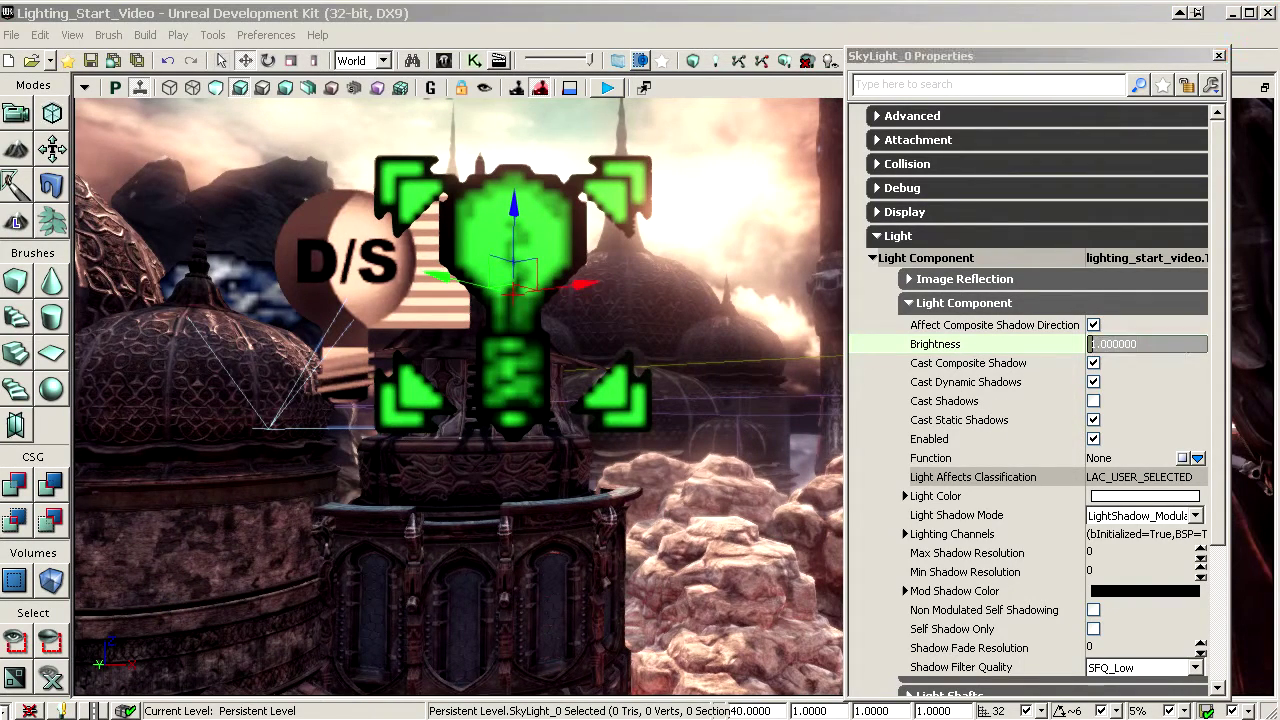
left_click(1016, 348)
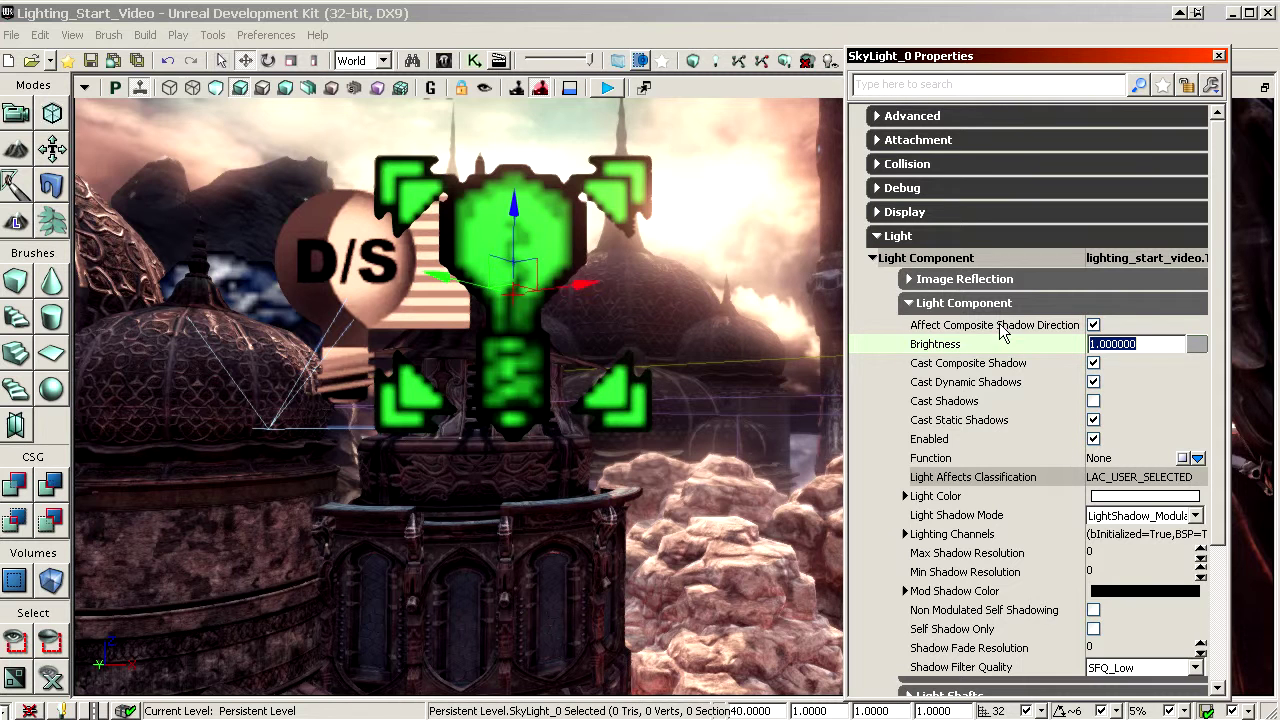
type("0.2")
key("Return")
scroll(990, 380, "down", 4)
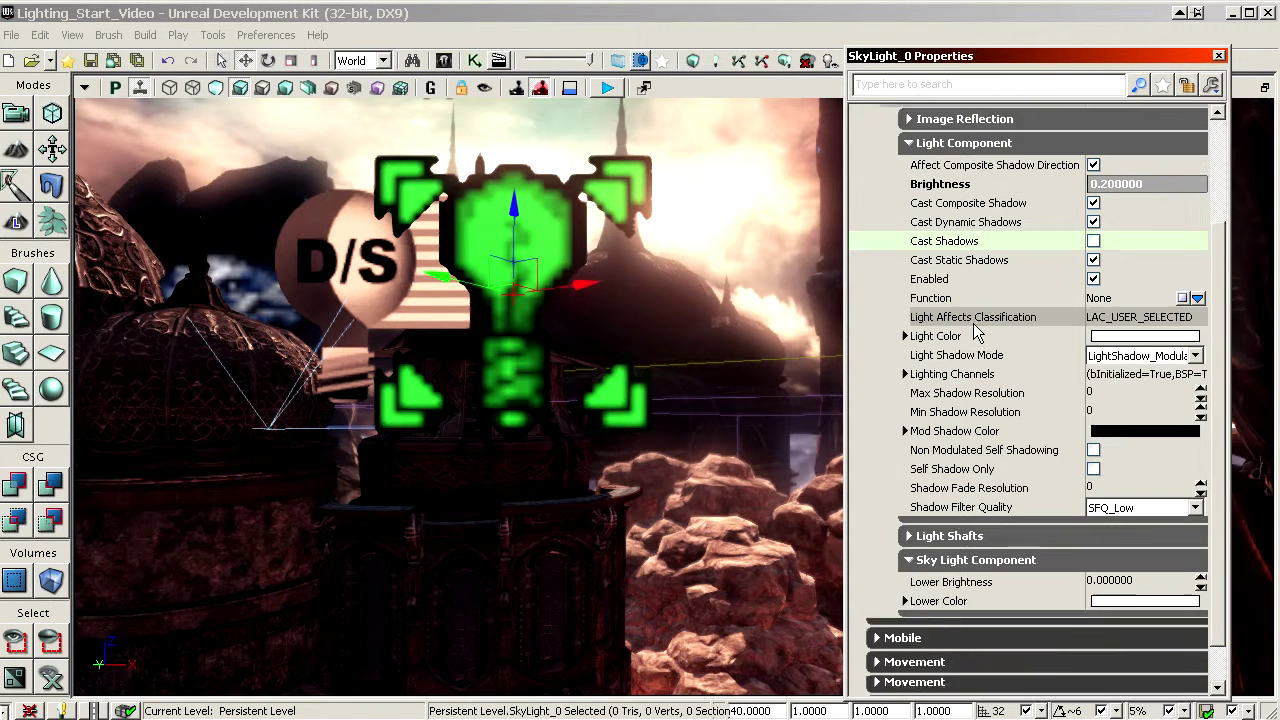
scroll(975, 333, "down", 1)
left_click(985, 557)
type("0.2")
key("Return")
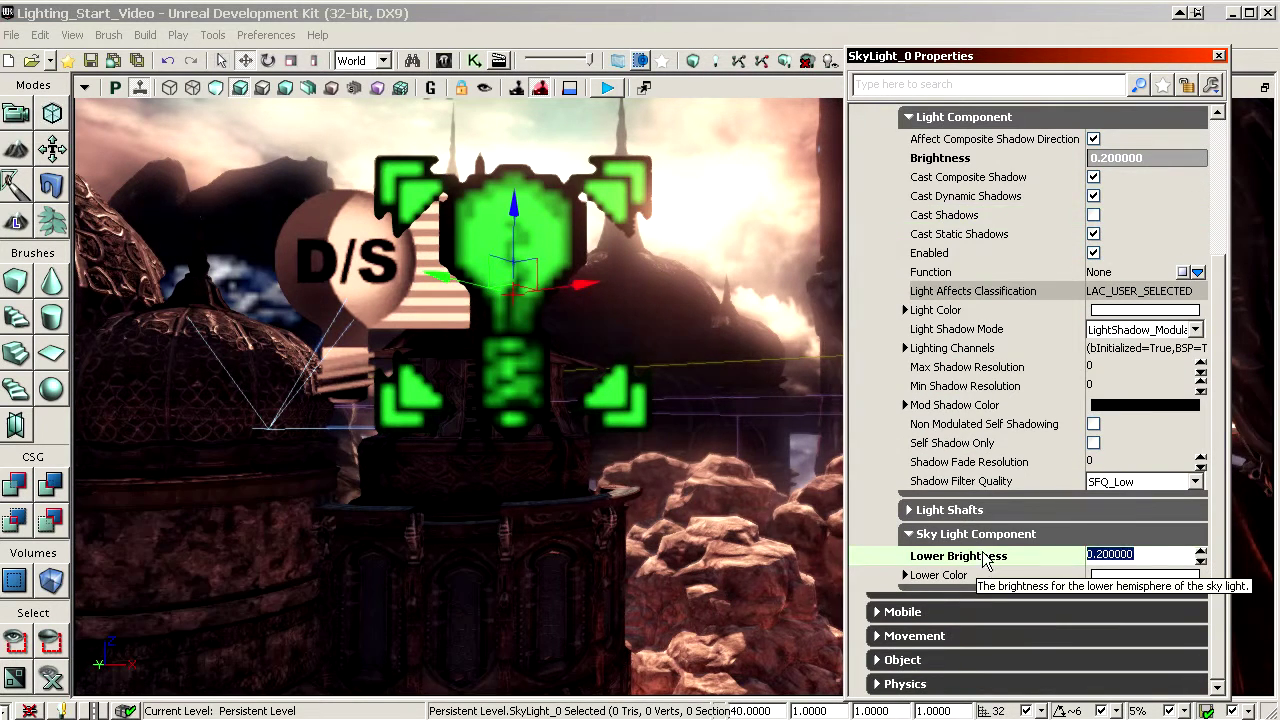
- Set the skylight's Light Color to a pale blue with B 255, G 230 and R 174
double_click(953, 313)
left_click(1129, 338)
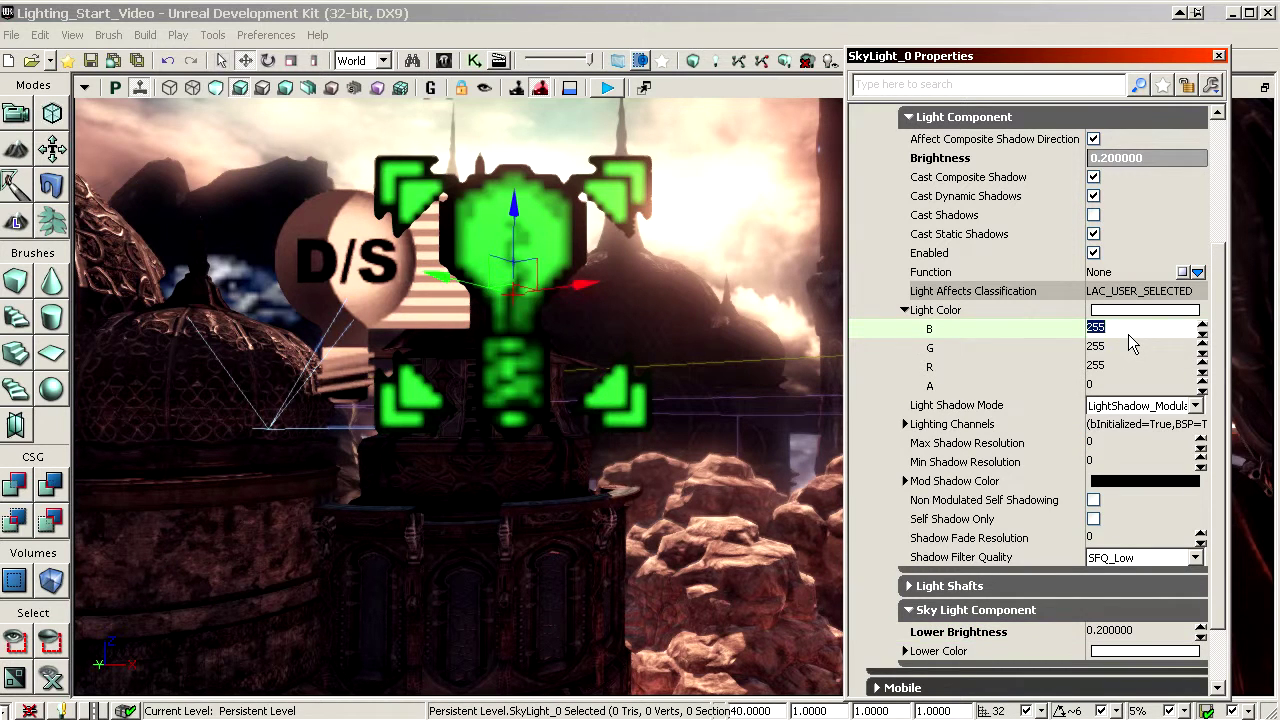
type("255")
left_click(1117, 347)
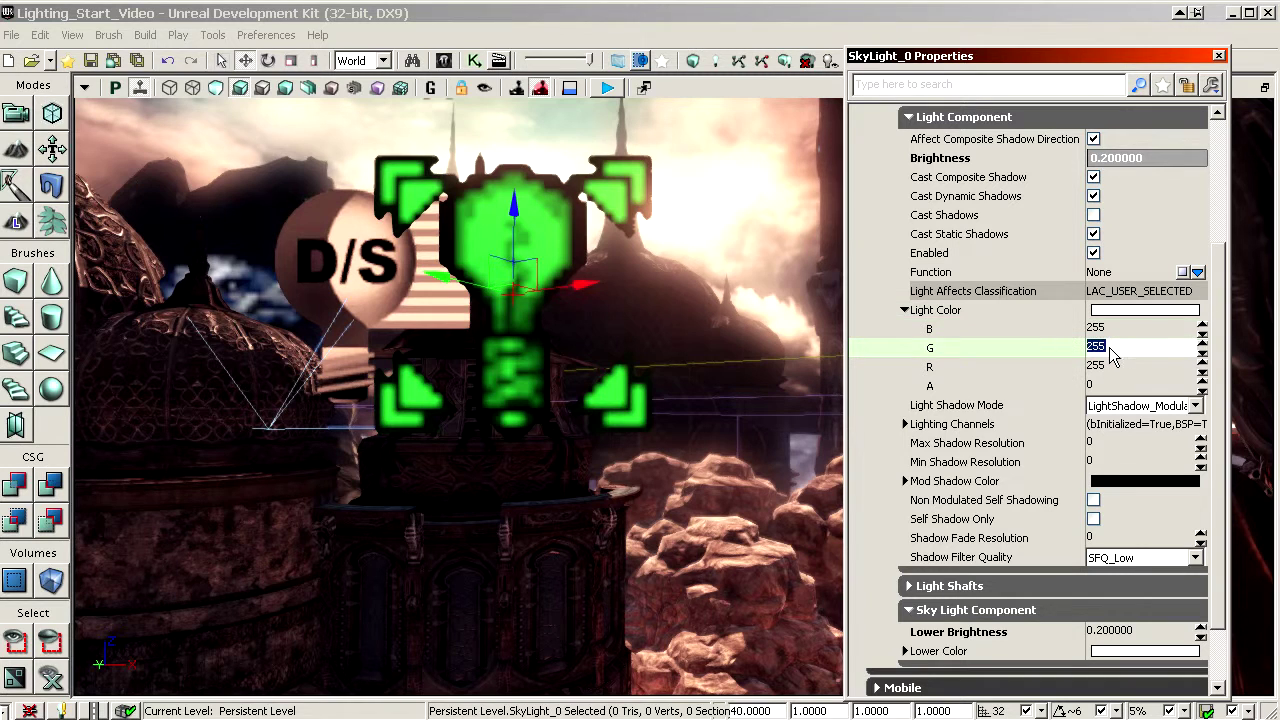
left_click(1114, 366)
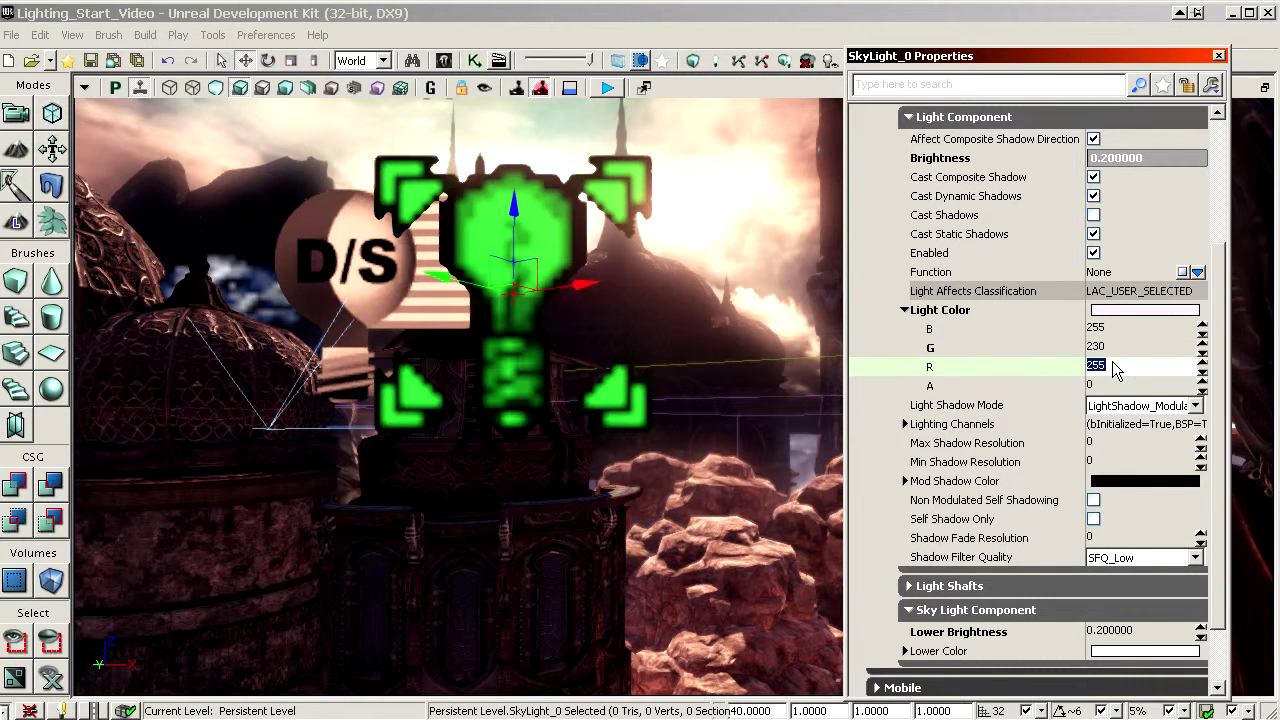
type("174")
key("Return")
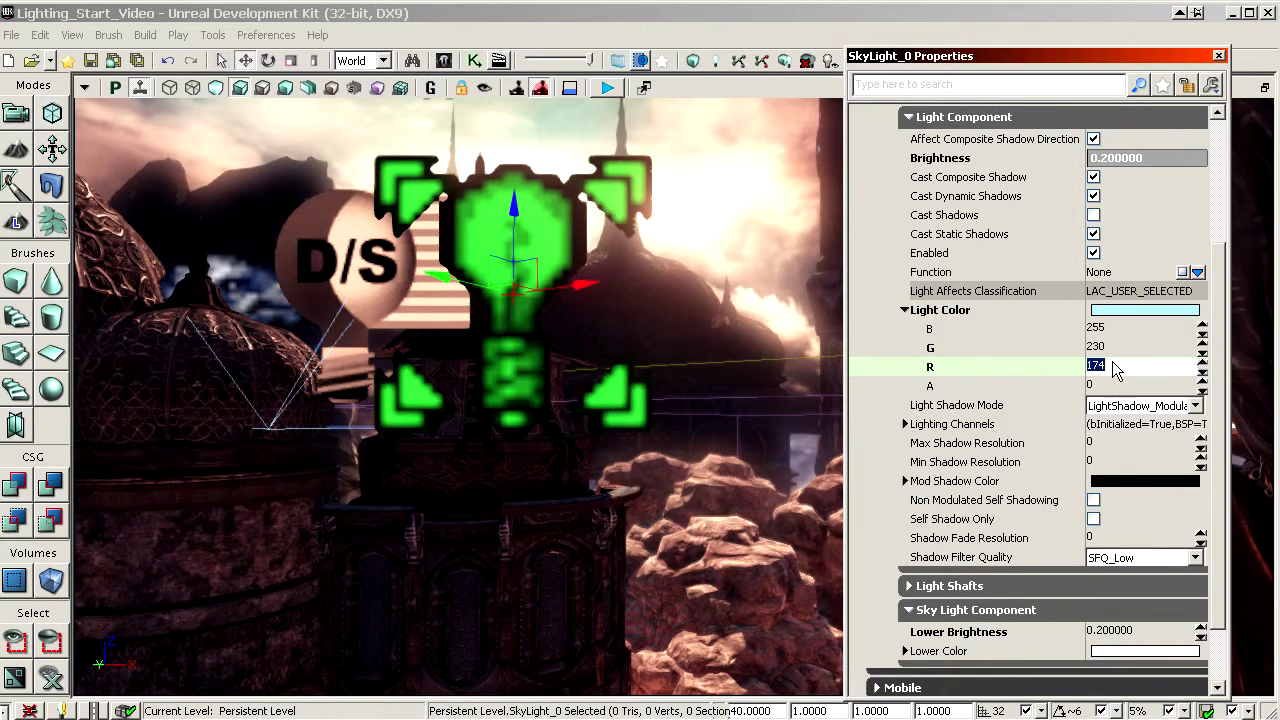
left_click(1115, 346)
- Set the skylight's Lower Color to B 255, G 230 and R 174, and collapse the Sky Light Component settings
scroll(1110, 330, "down", 1)
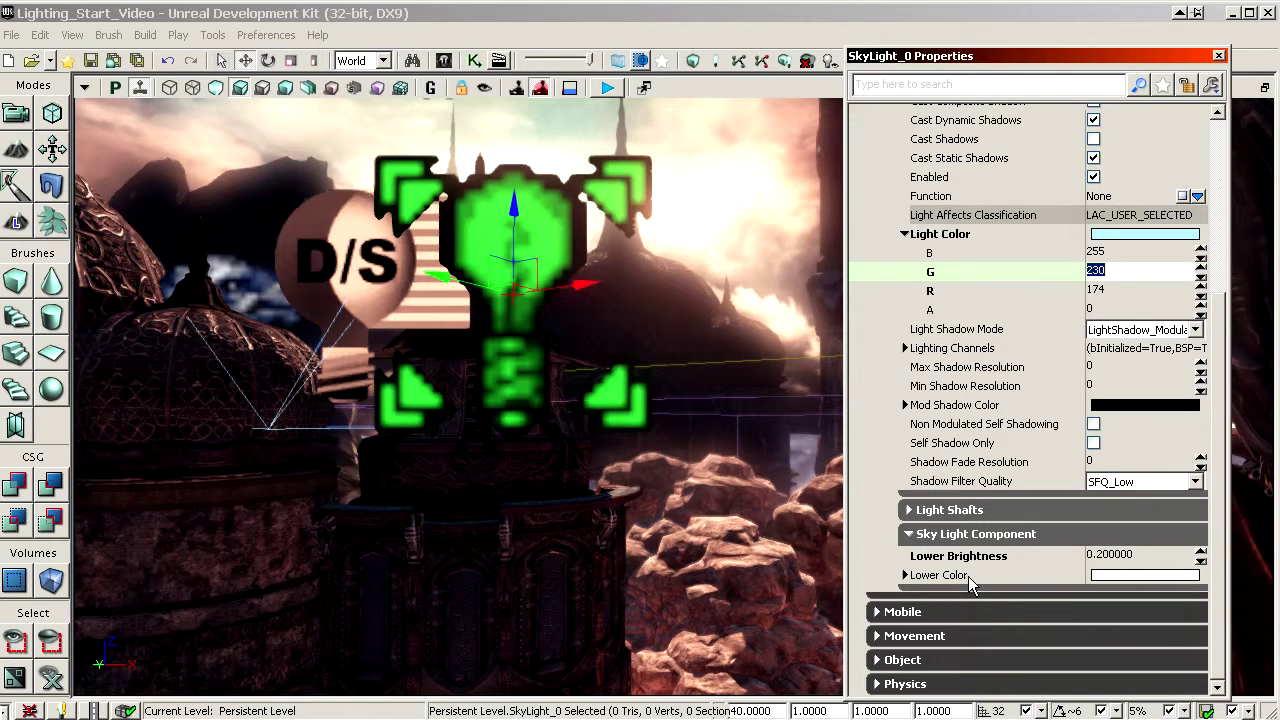
double_click(968, 578)
left_click(1120, 595)
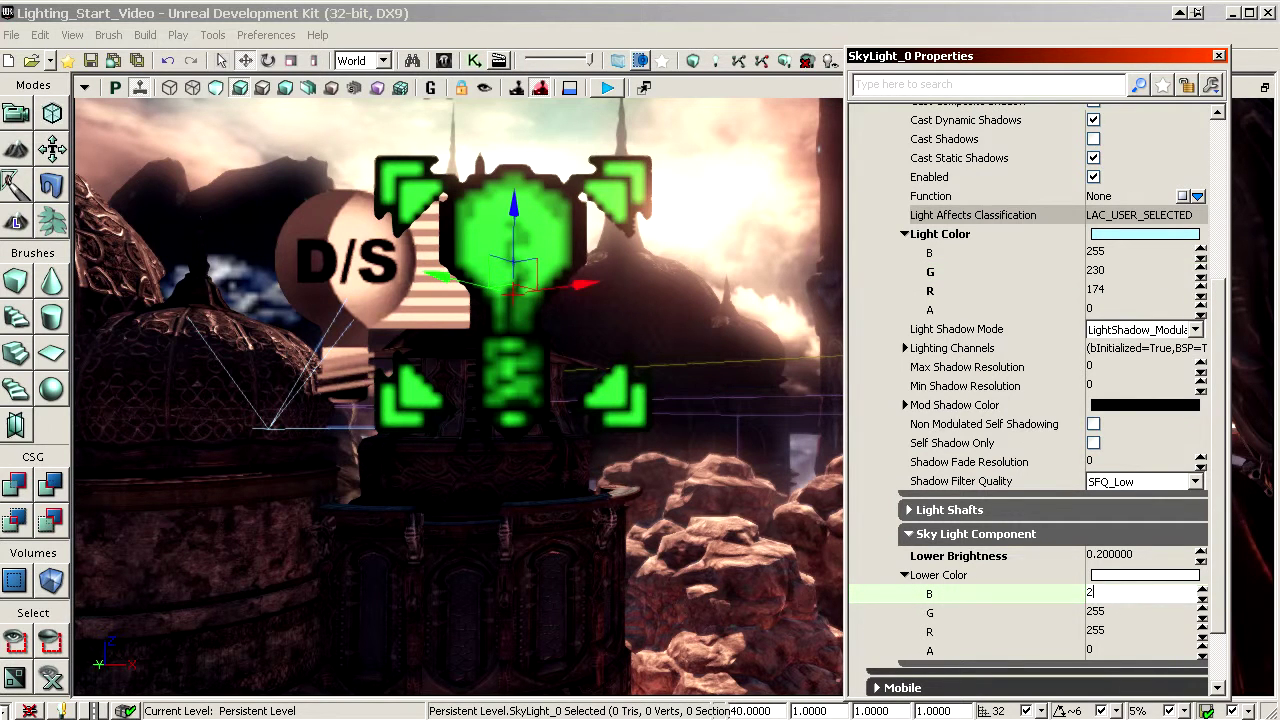
left_click(1117, 612)
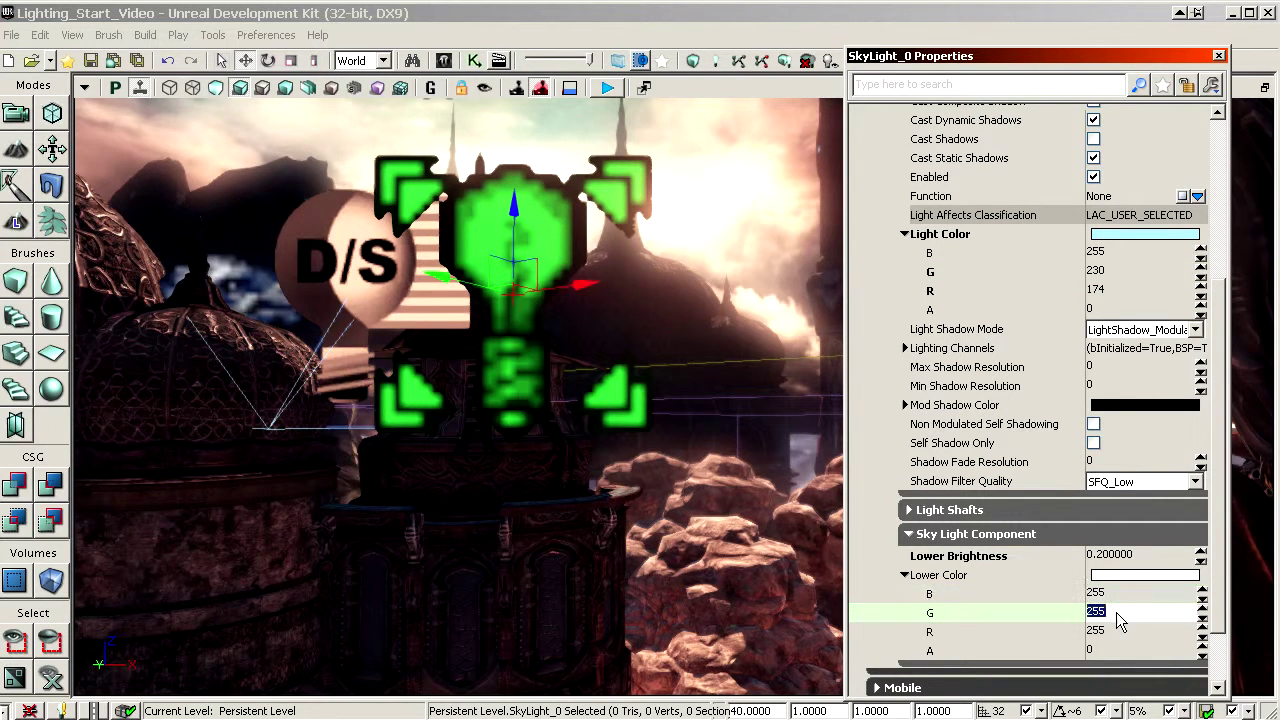
left_click(1120, 630)
type("1")
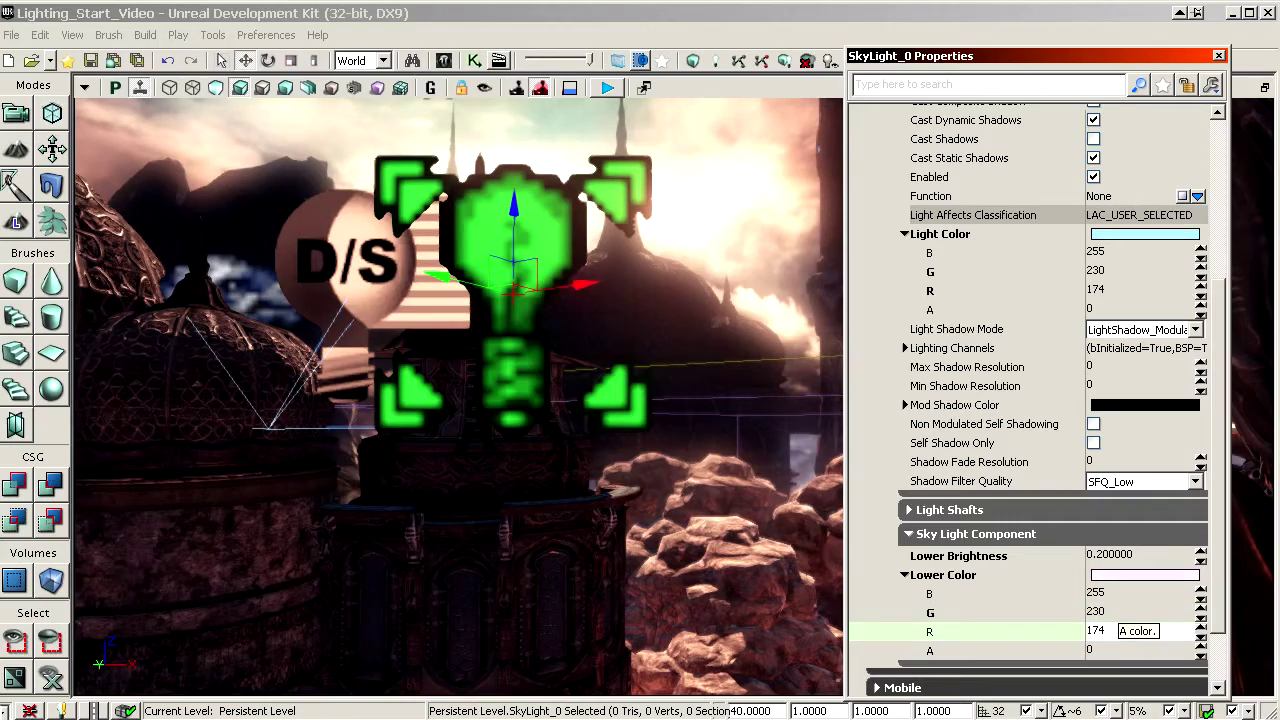
type("74")
key("Return")
left_click(990, 534)
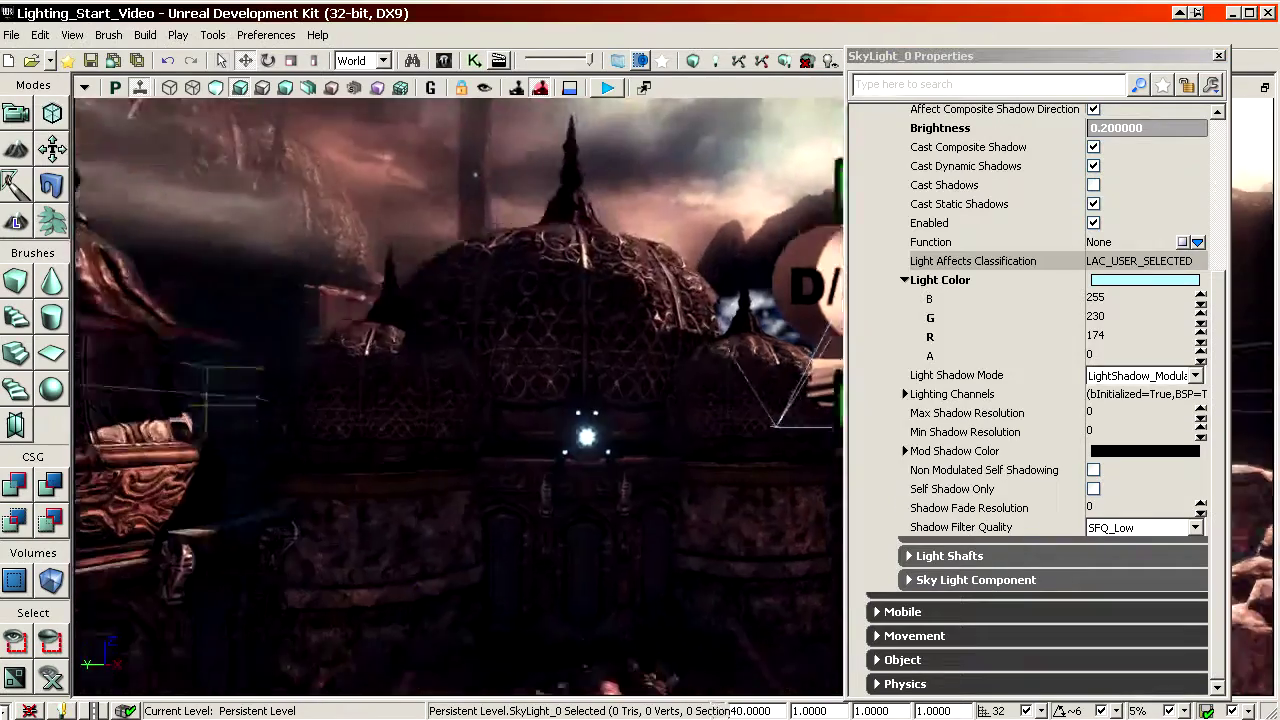